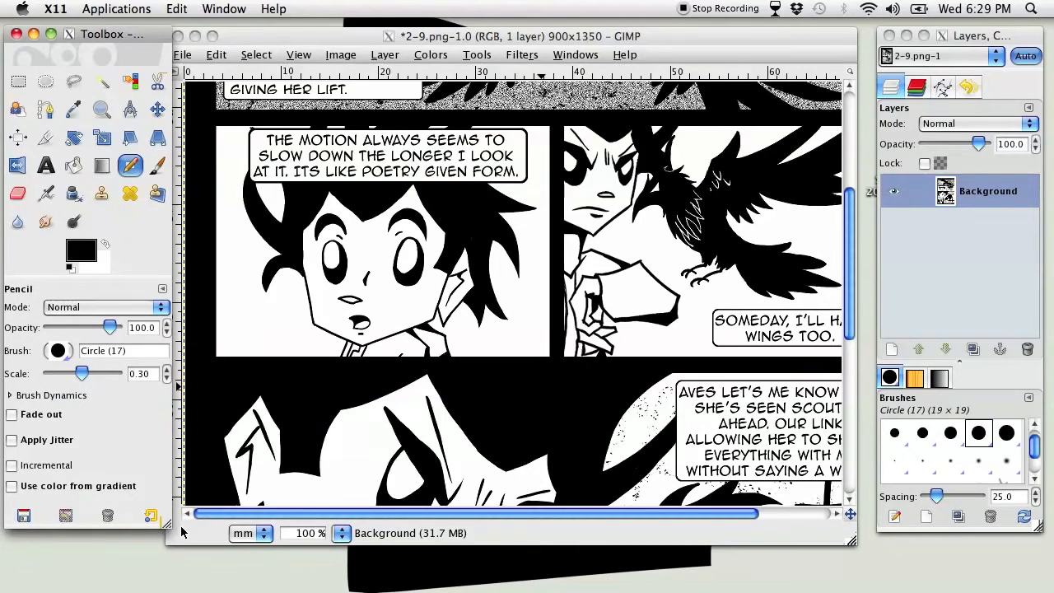
{"action": "left_click_drag", "start_coordinate": [295, 34], "coordinate": [308, 28]}
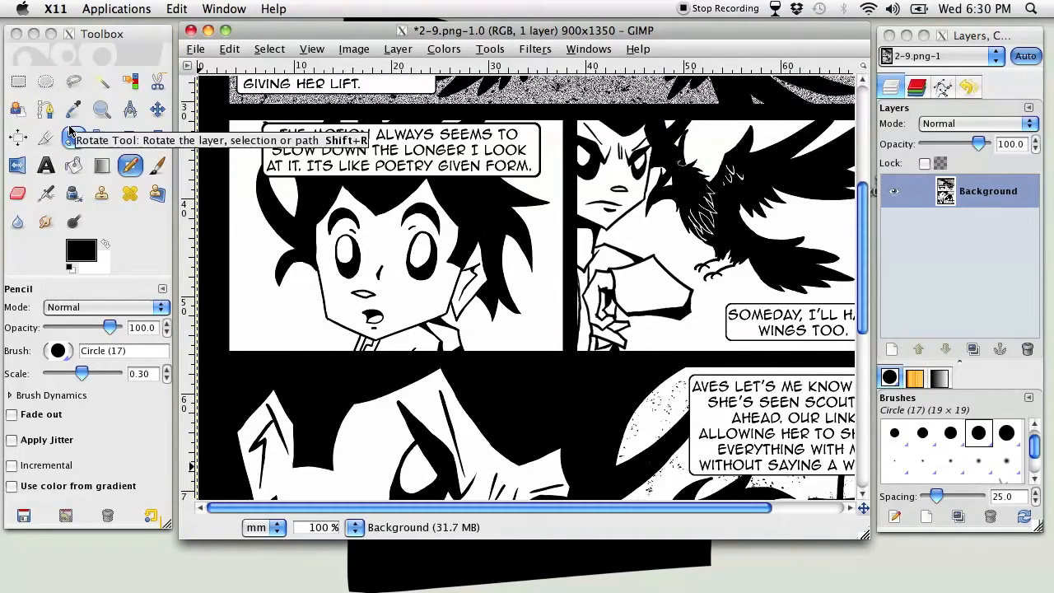
{"action": "left_click", "coordinate": [81, 253]}
{"action": "left_click_drag", "start_coordinate": [96, 215], "coordinate": [125, 243]}
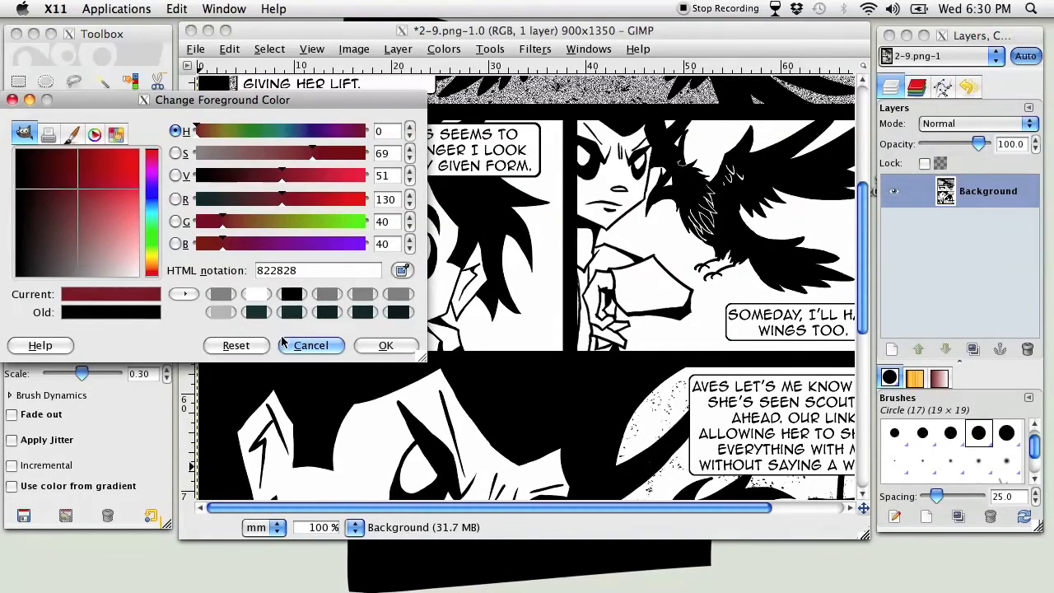
{"action": "left_click", "coordinate": [311, 344]}
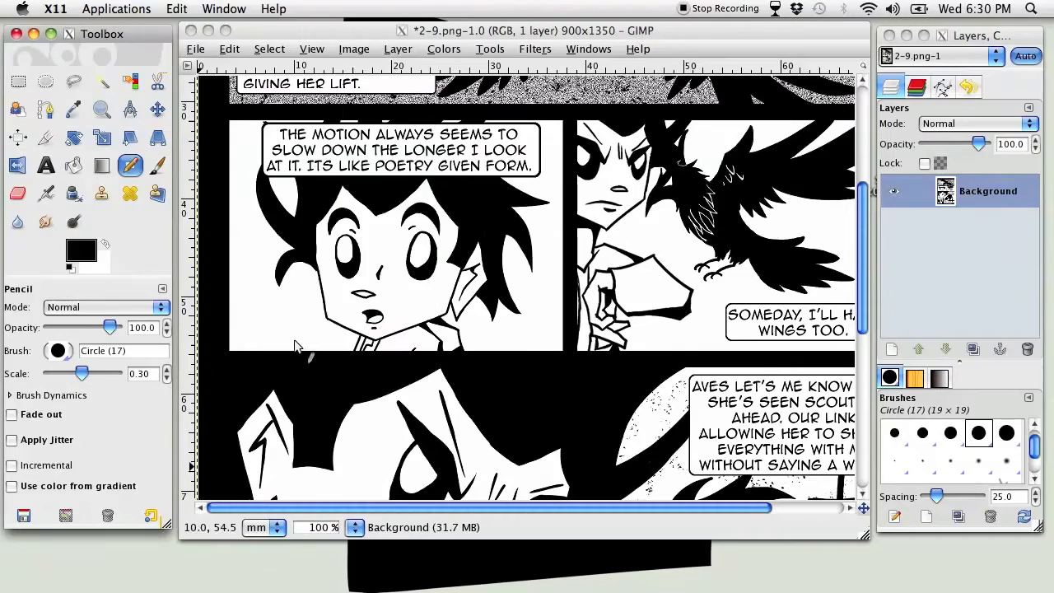
Swap the foreground and background colors and activate the Blend tool
{"action": "left_click", "coordinate": [105, 245]}
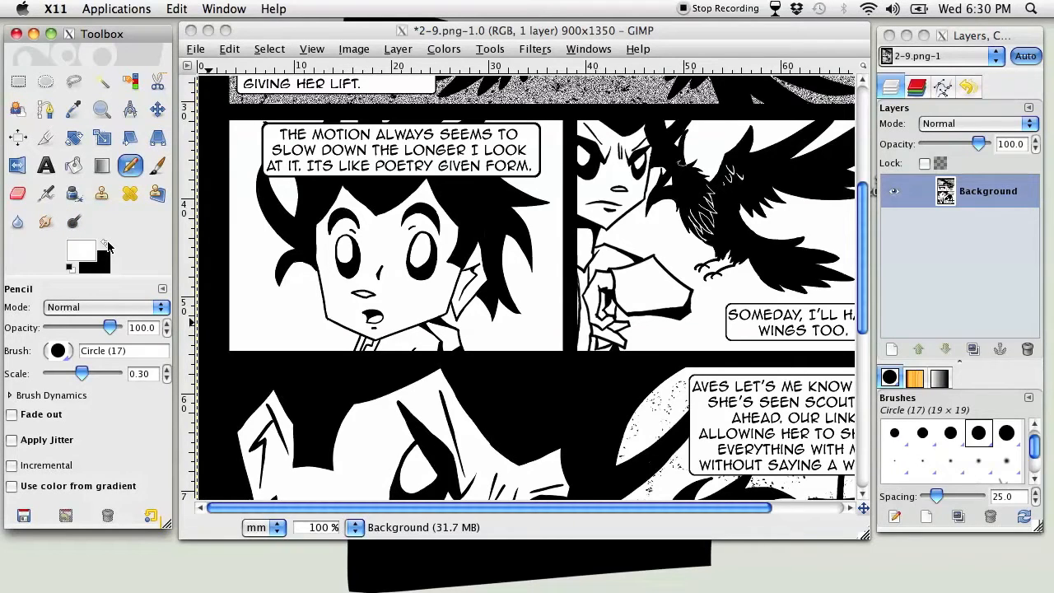
{"action": "left_click", "coordinate": [102, 166]}
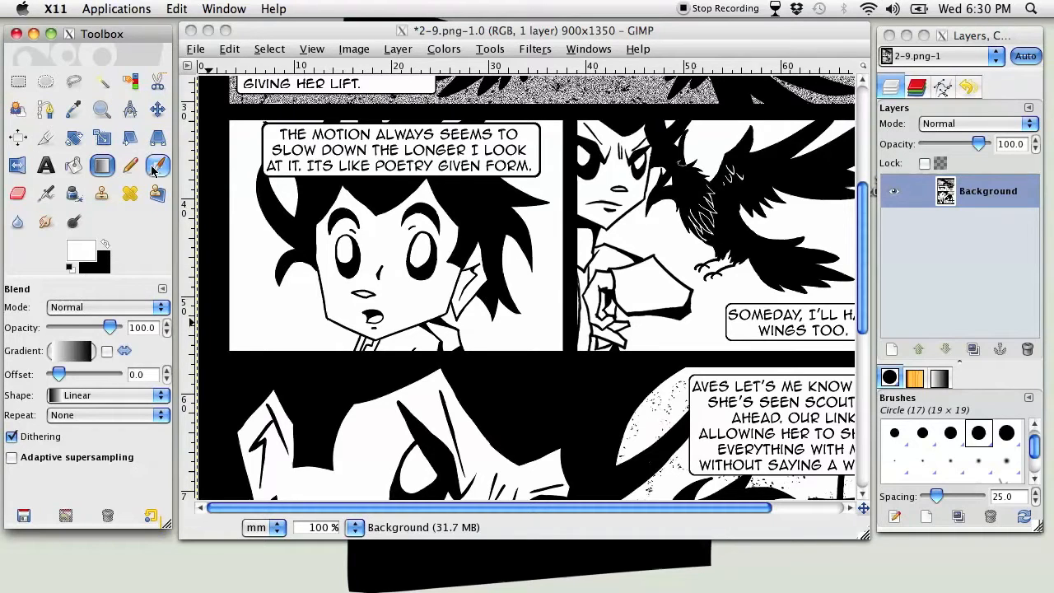
Examine the CMYK, watercolor, color wheel and palette selectors for the foreground color, then leave without applying a color
{"action": "left_click", "coordinate": [75, 250]}
{"action": "left_click_drag", "start_coordinate": [99, 166], "coordinate": [95, 202]}
{"action": "left_click", "coordinate": [49, 135]}
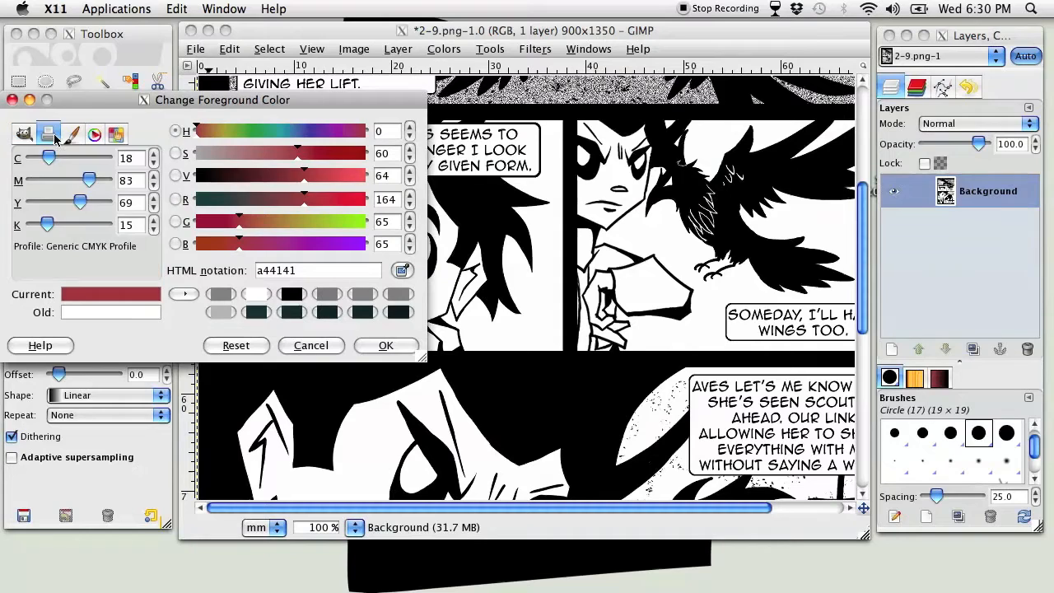
{"action": "left_click", "coordinate": [70, 135]}
{"action": "left_click", "coordinate": [51, 140]}
{"action": "left_click", "coordinate": [71, 134]}
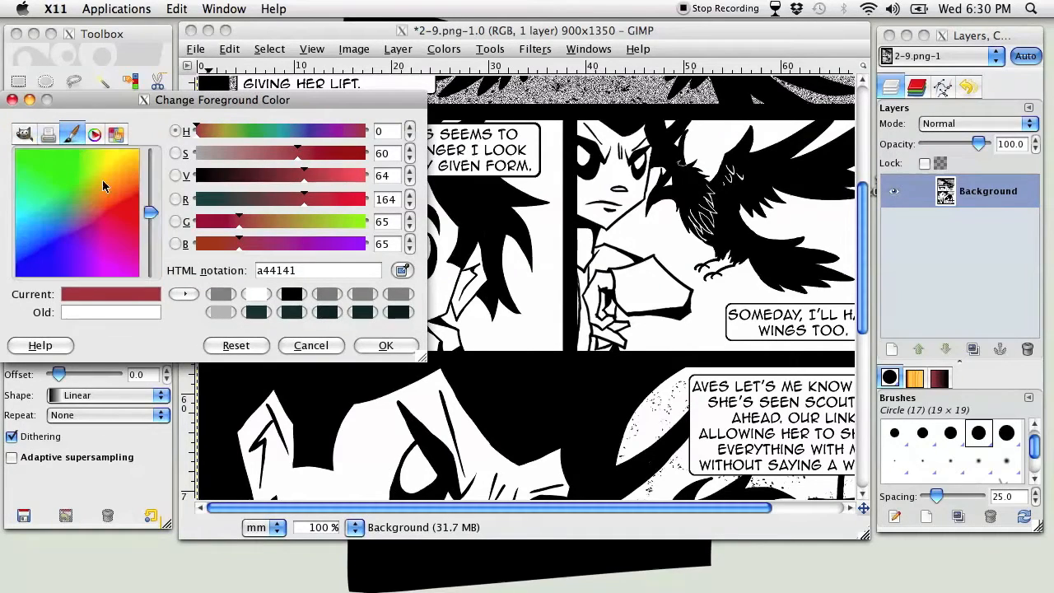
{"action": "left_click", "coordinate": [95, 134]}
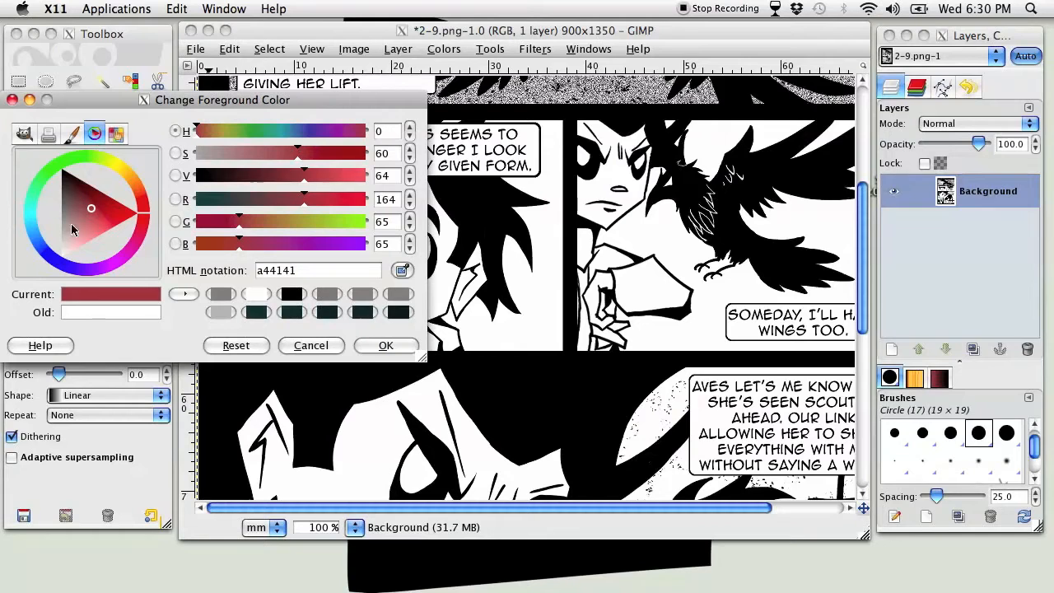
{"action": "left_click", "coordinate": [116, 134]}
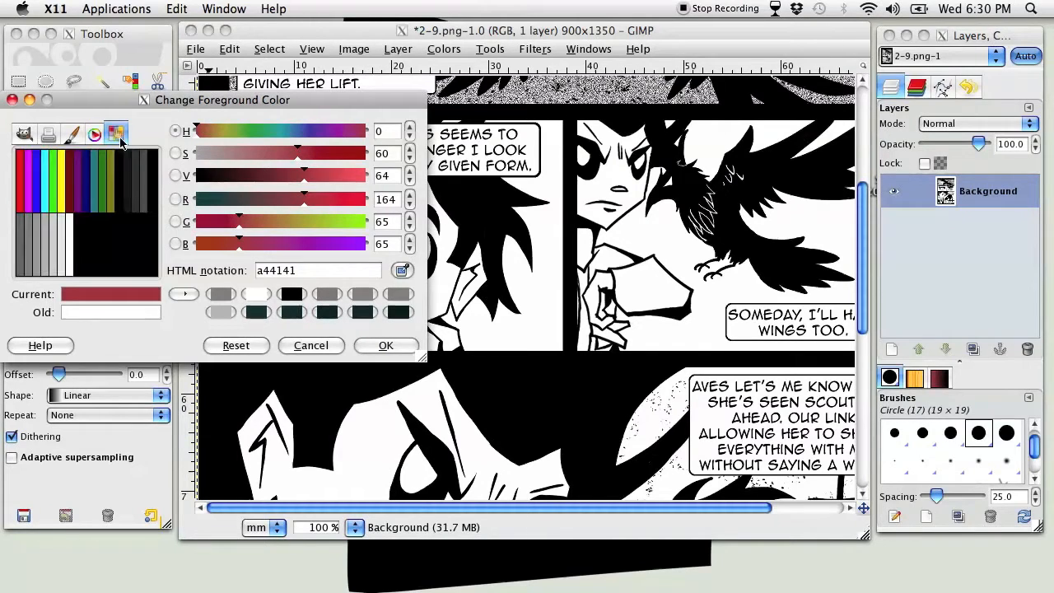
{"action": "left_click", "coordinate": [310, 345]}
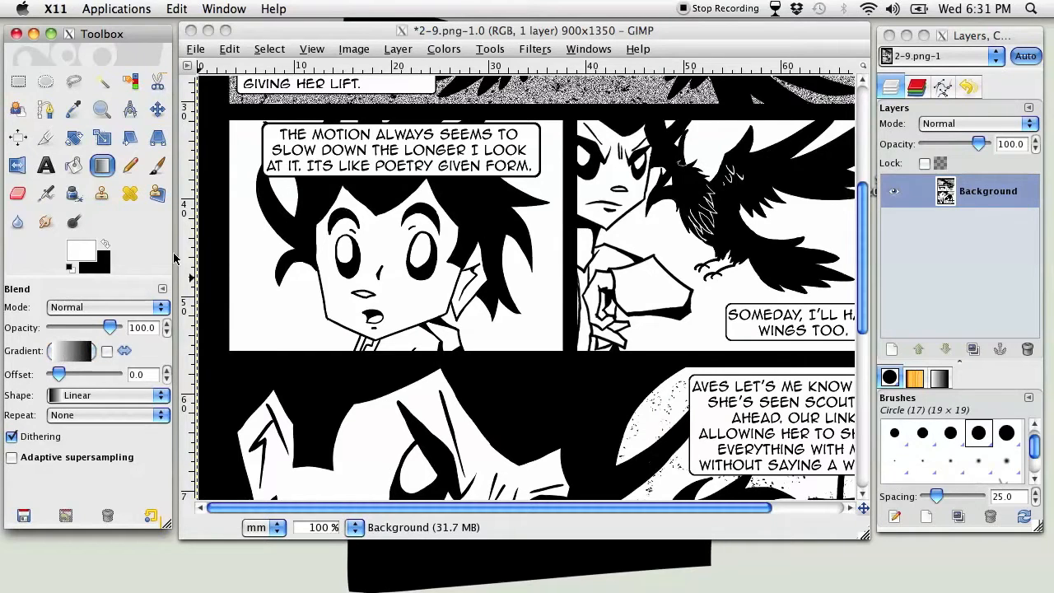
Look through the Text tool's options, including font, size, justification and spacing
{"action": "left_click", "coordinate": [47, 166]}
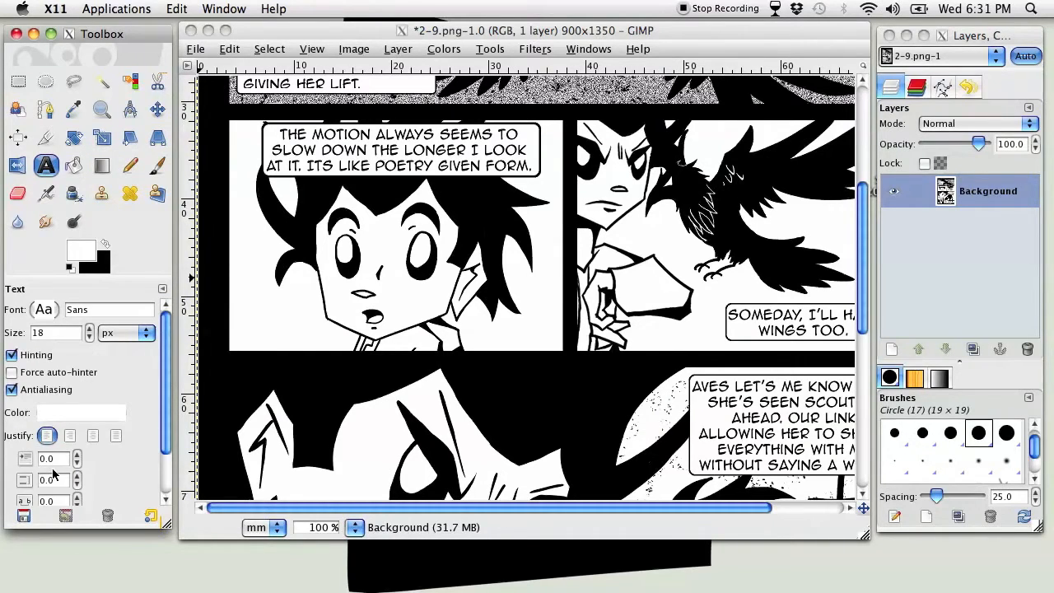
{"action": "left_click_drag", "start_coordinate": [165, 341], "coordinate": [166, 420]}
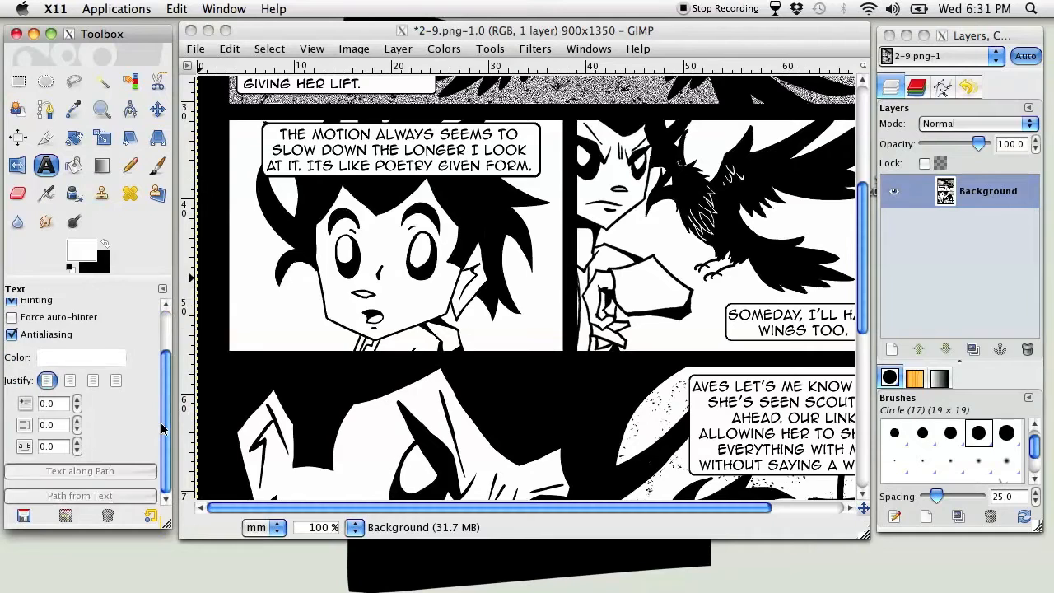
Activate the Paintbrush and make pressure also control hardness and size in its brush dynamics
{"action": "left_click", "coordinate": [155, 165]}
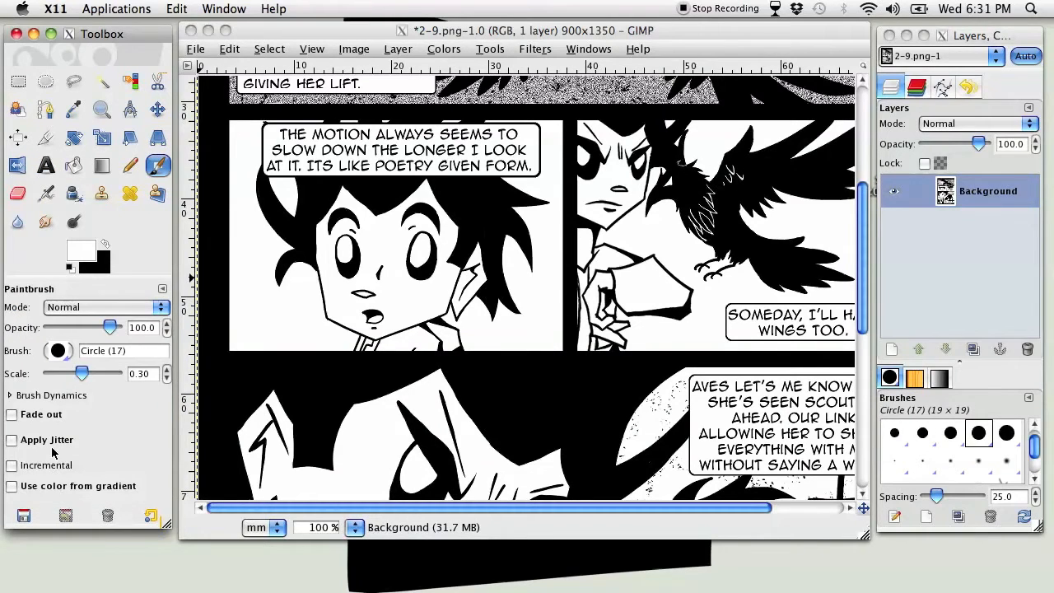
{"action": "left_click", "coordinate": [30, 397]}
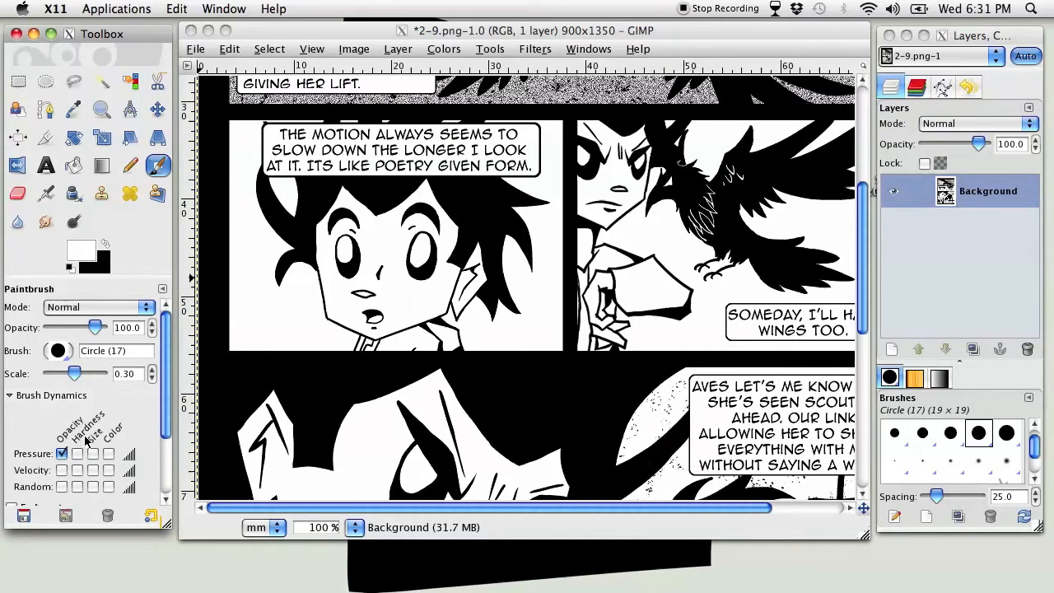
{"action": "left_click", "coordinate": [77, 453]}
{"action": "left_click", "coordinate": [92, 454]}
{"action": "left_click_drag", "start_coordinate": [167, 344], "coordinate": [170, 399]}
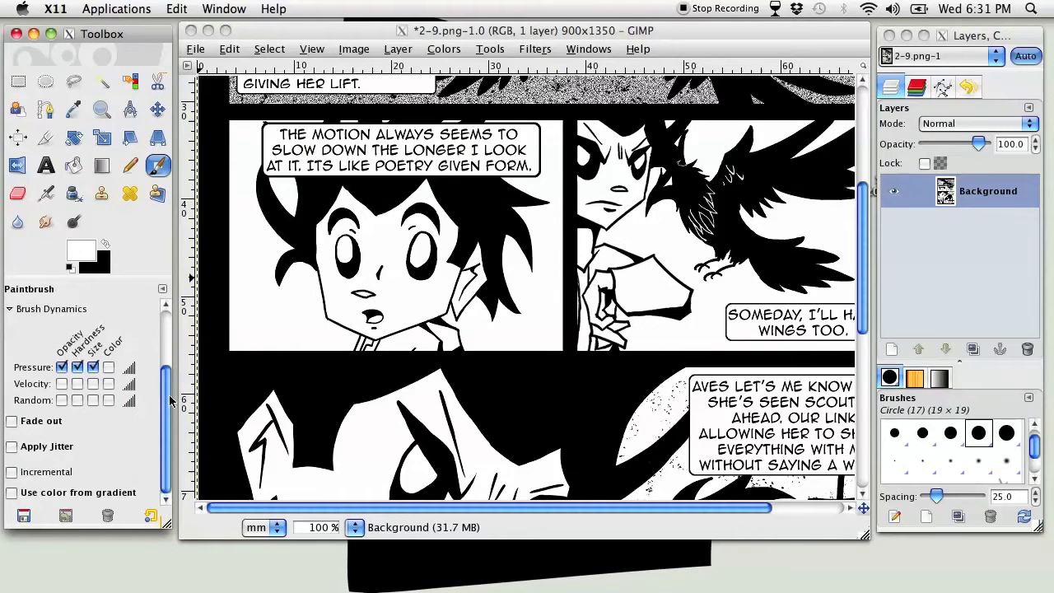
Save the current Paintbrush options as a preset with a name beginning with "1337o"
{"action": "left_click", "coordinate": [24, 514]}
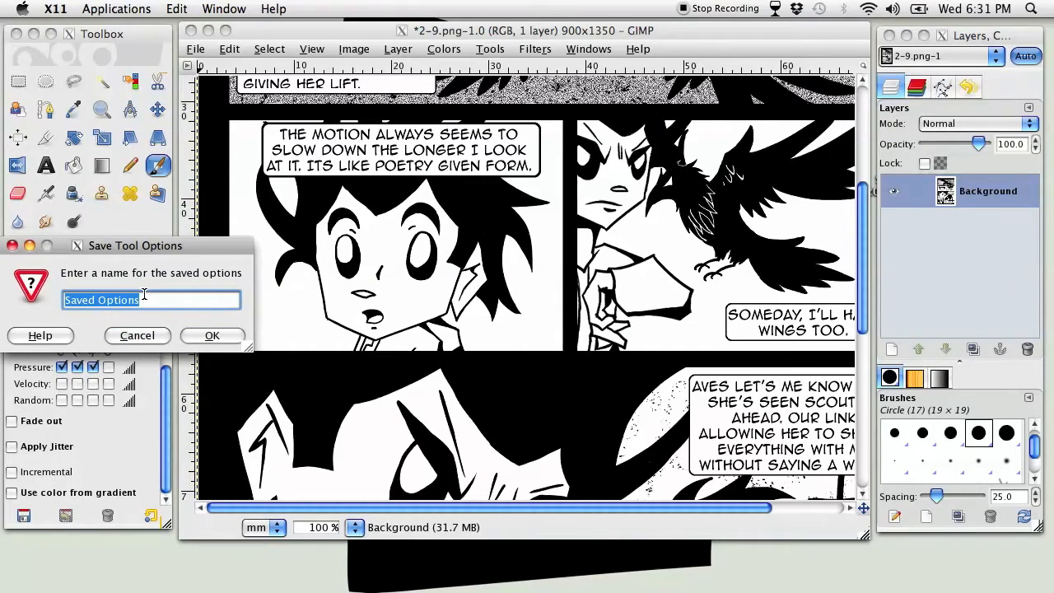
{"action": "type", "text": "1337o"}
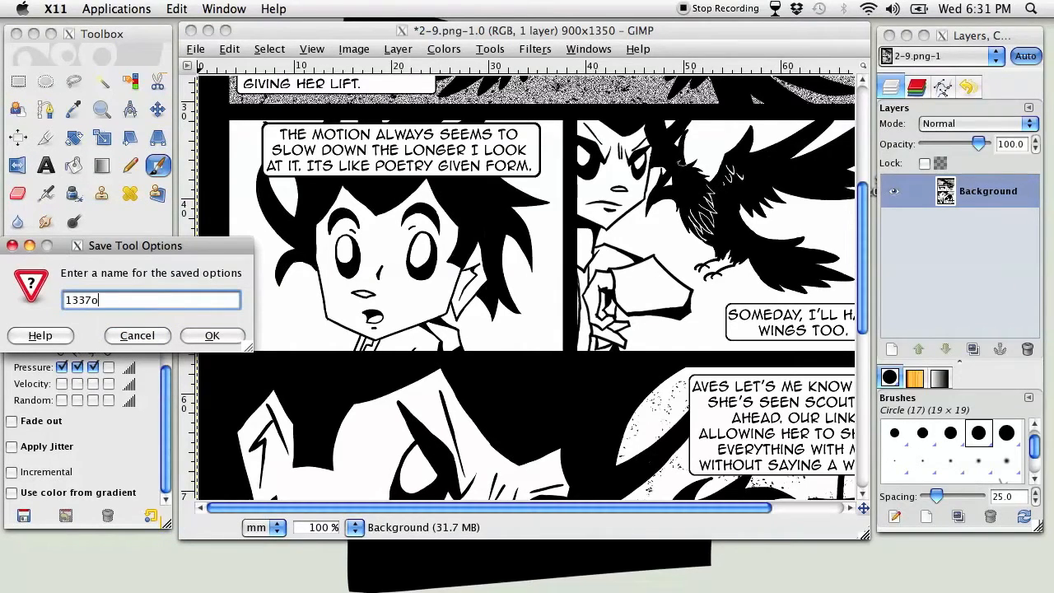
{"action": "key", "text": "Return"}
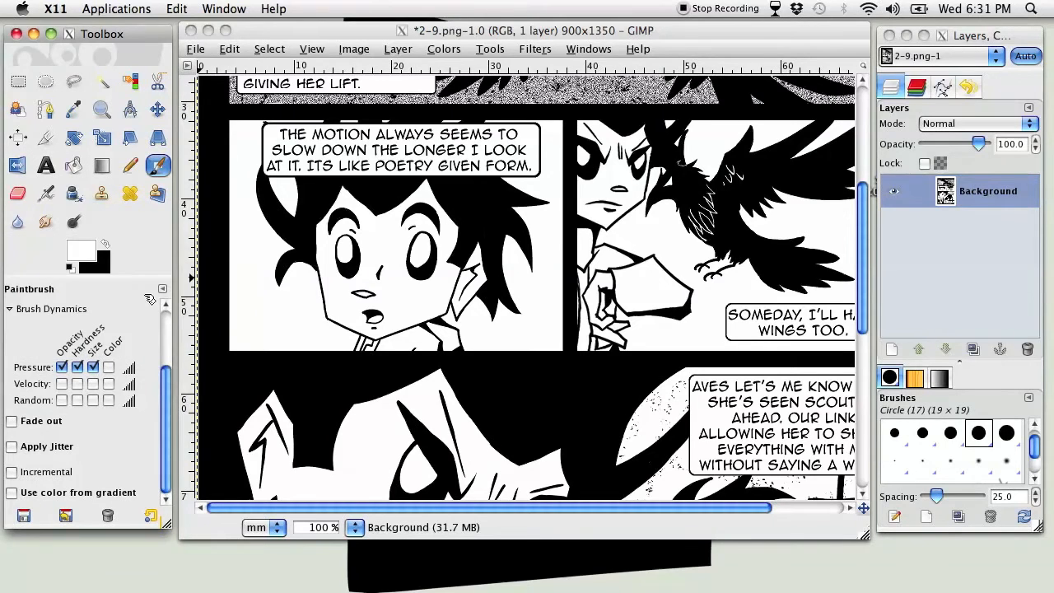
Reset the Paintbrush options to their default values
{"action": "left_click", "coordinate": [66, 515]}
{"action": "left_click", "coordinate": [128, 524]}
{"action": "left_click", "coordinate": [107, 517]}
{"action": "left_click", "coordinate": [140, 524]}
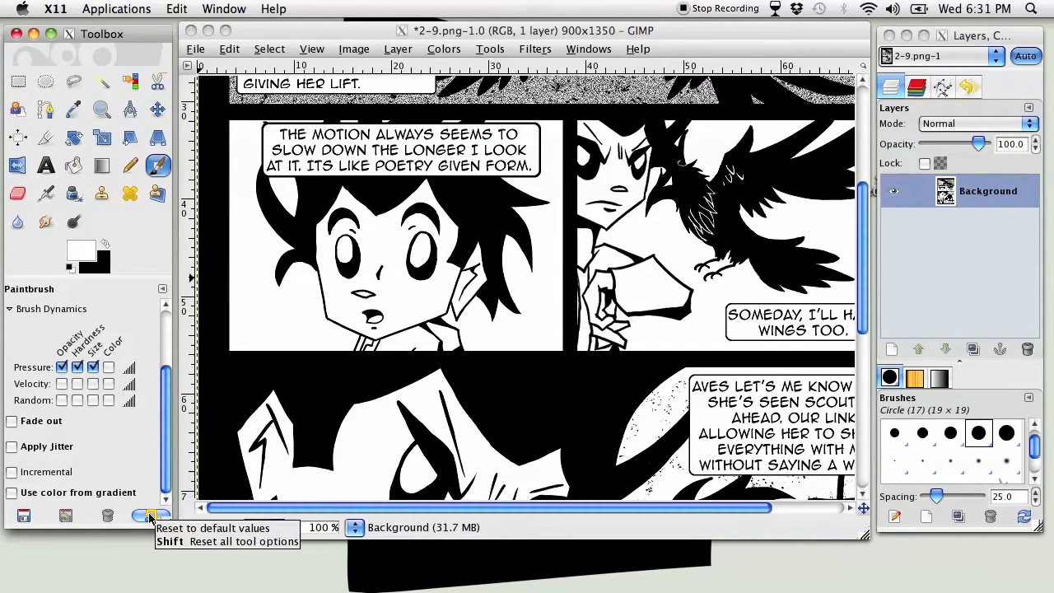
{"action": "left_click", "coordinate": [149, 516]}
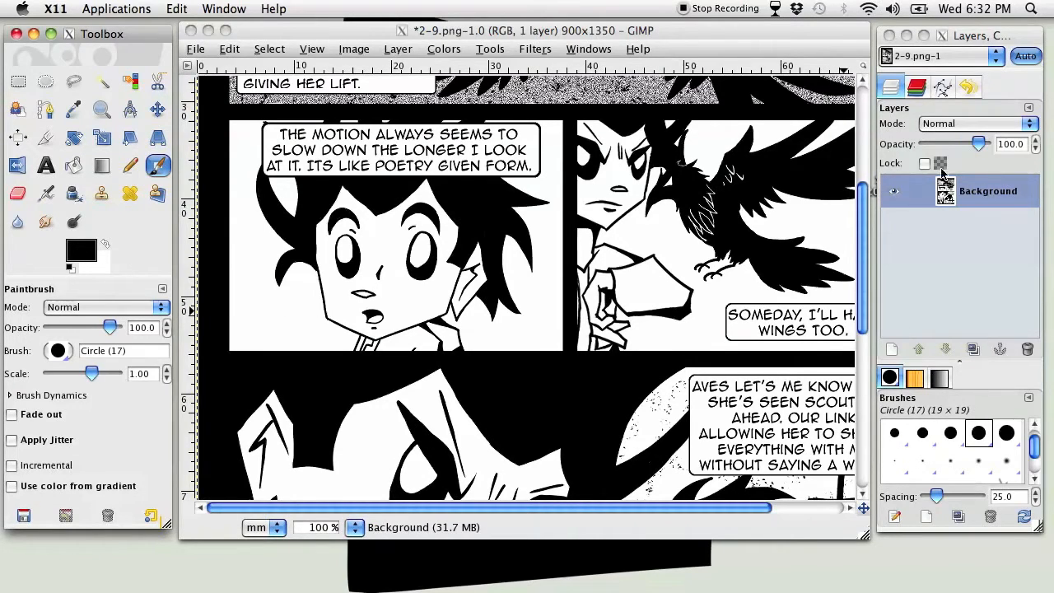
Review the image's channels and paths
{"action": "left_click", "coordinate": [978, 37]}
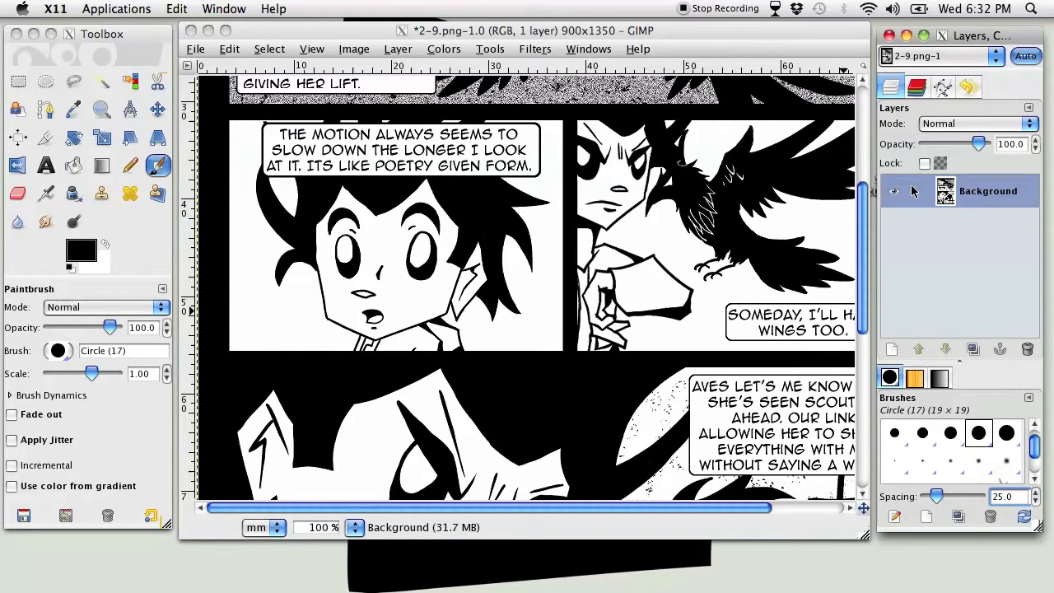
{"action": "left_click", "coordinate": [915, 85]}
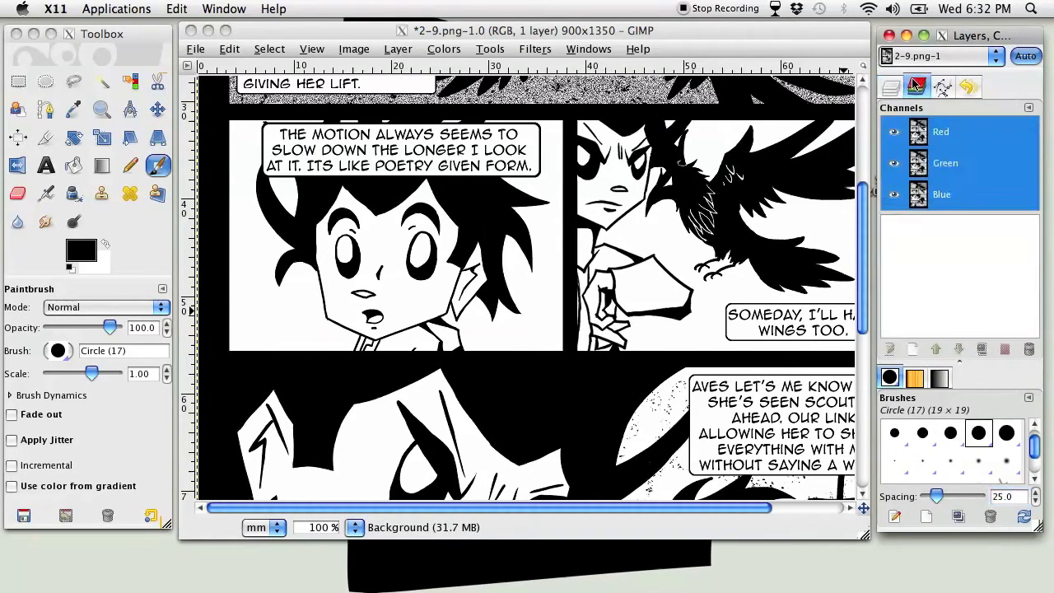
{"action": "left_click", "coordinate": [943, 86]}
Revert the image to the Lock/Unlock alpha channel entry just before "Set layer opacity" in the undo history and return to the layer list
{"action": "left_click", "coordinate": [969, 86]}
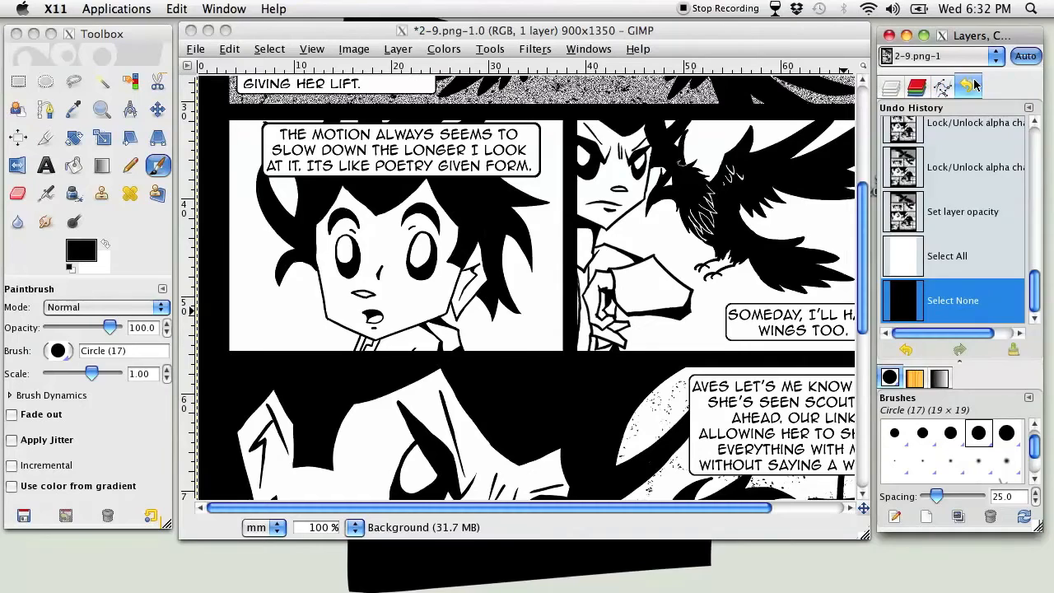
{"action": "mouse_move", "coordinate": [1034, 298]}
{"action": "left_mouse_down"}
{"action": "mouse_move", "coordinate": [1040, 136]}
{"action": "mouse_move", "coordinate": [1022, 301]}
{"action": "left_mouse_up"}
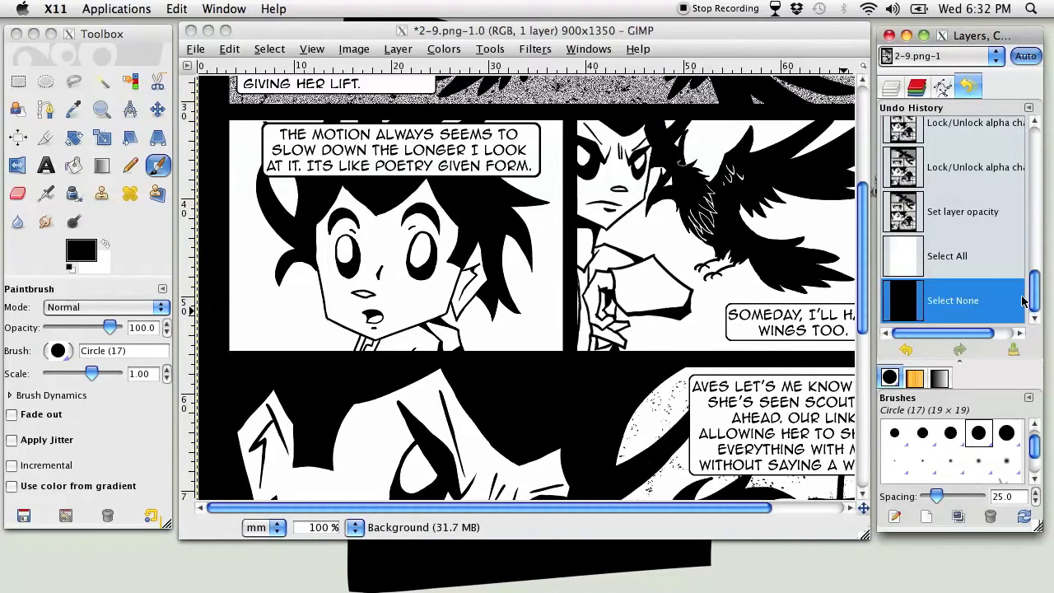
{"action": "left_click", "coordinate": [985, 168]}
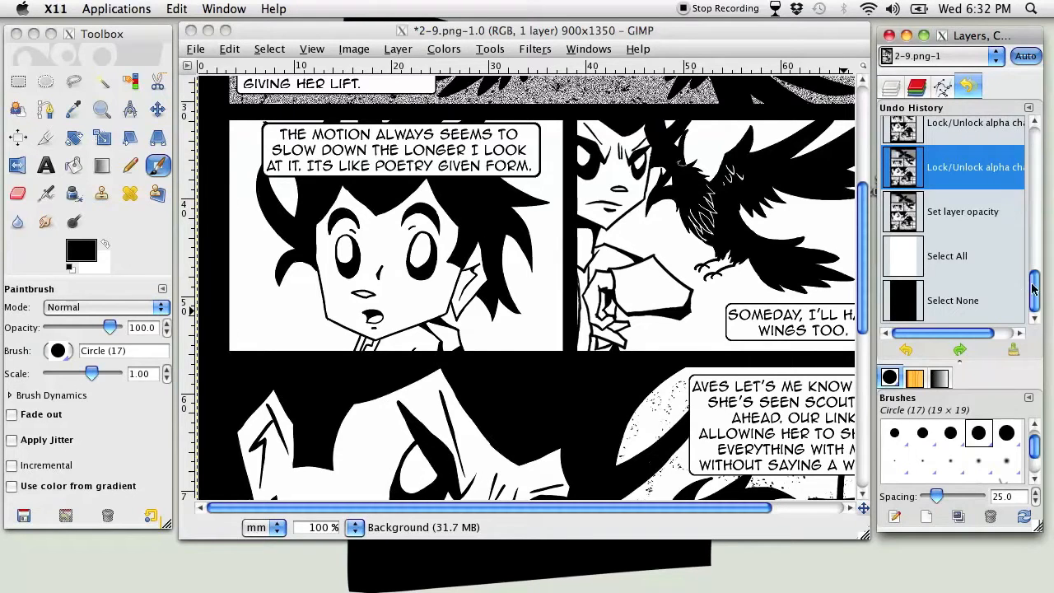
{"action": "left_click", "coordinate": [890, 86]}
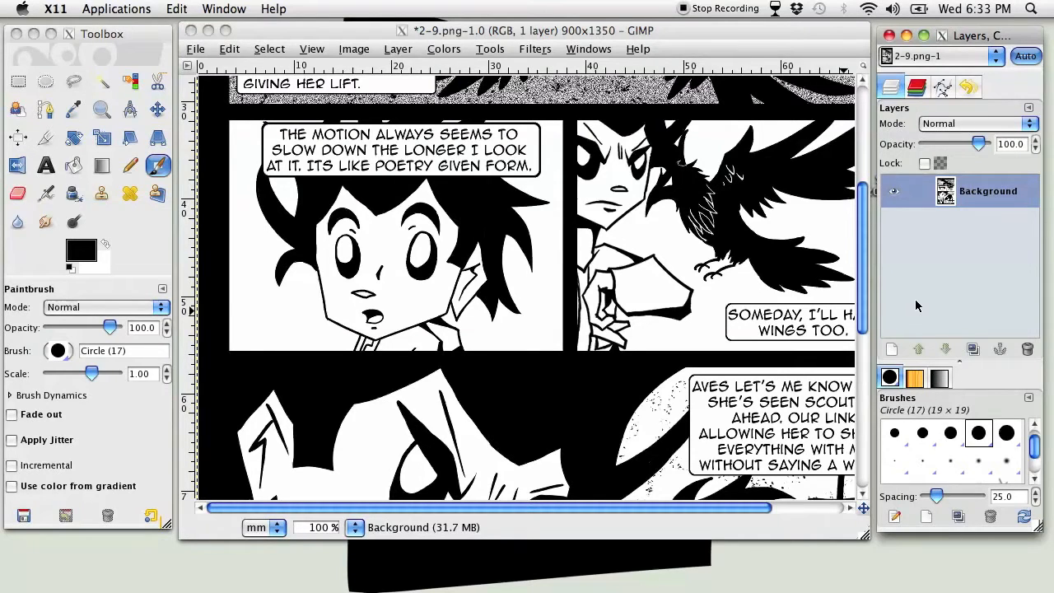
Create a new 900 × 1350 px layer filled with transparency
{"action": "left_click", "coordinate": [893, 350]}
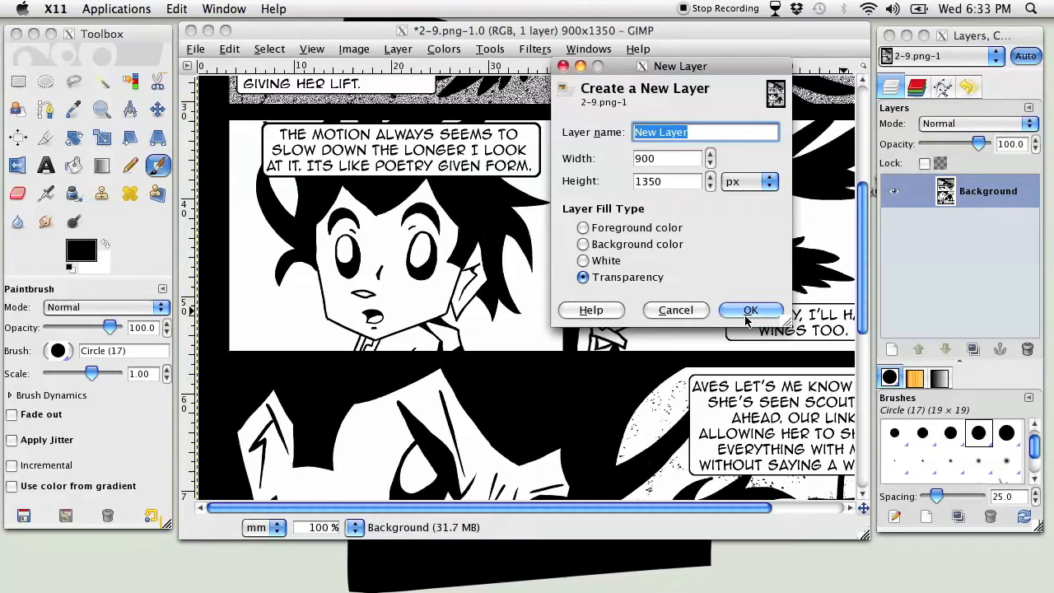
{"action": "left_click", "coordinate": [749, 311]}
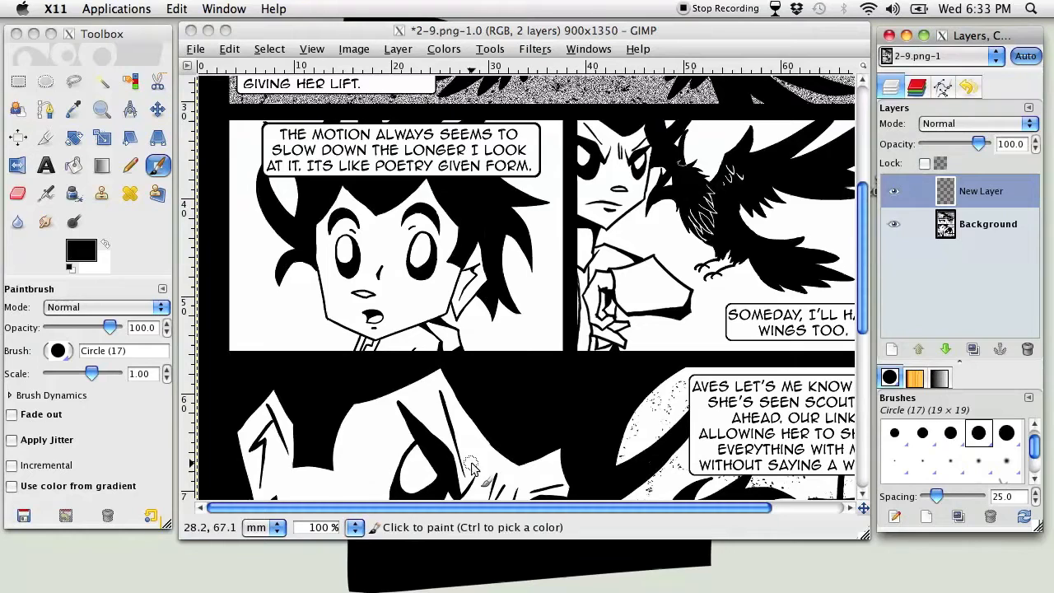
Make the new transparent layer active over the middle panel's face and reduce the Paintbrush scale to 0.20
{"action": "left_click", "coordinate": [354, 527]}
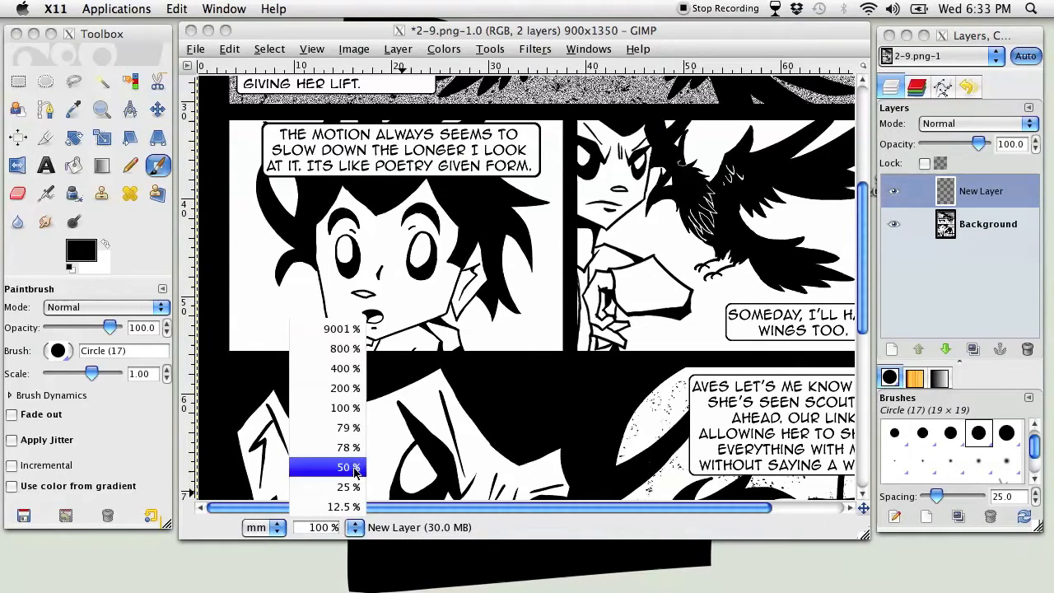
{"action": "left_click", "coordinate": [345, 368]}
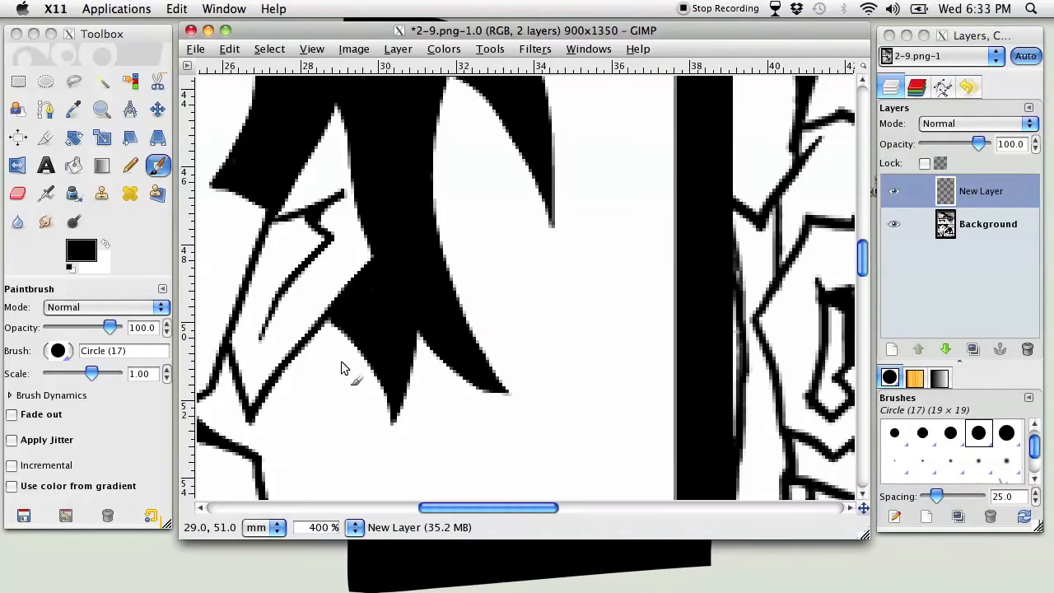
{"action": "left_click_drag", "start_coordinate": [482, 507], "coordinate": [377, 507]}
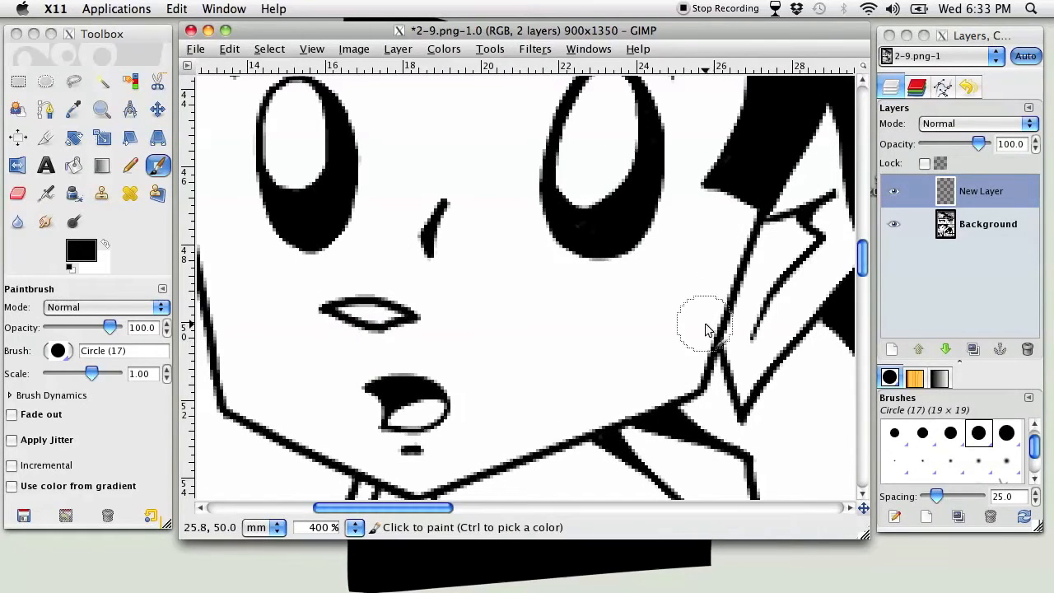
{"action": "left_click", "coordinate": [965, 229]}
{"action": "left_click", "coordinate": [966, 229]}
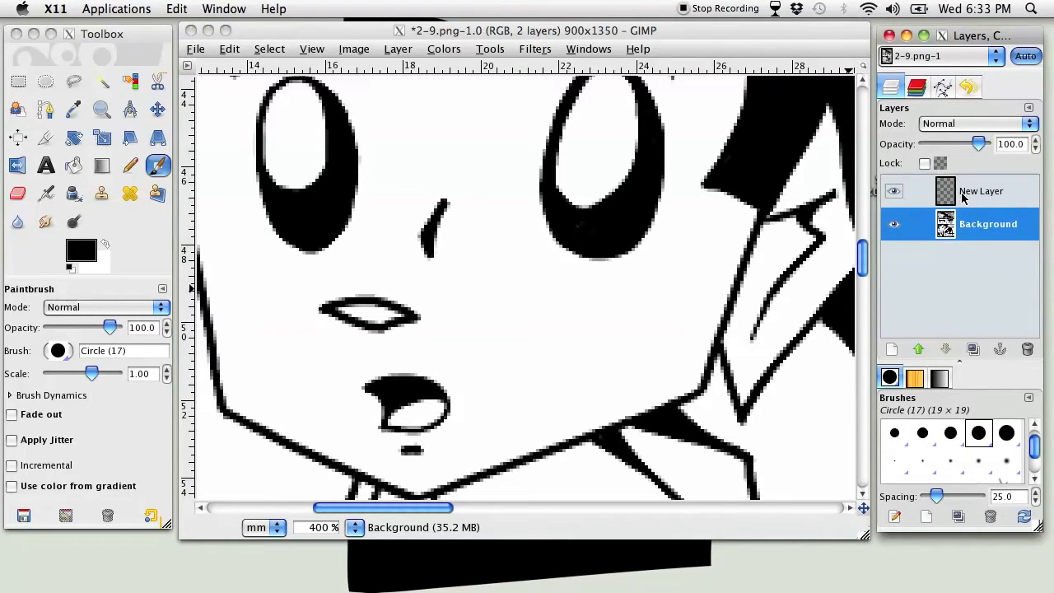
{"action": "left_click", "coordinate": [962, 198]}
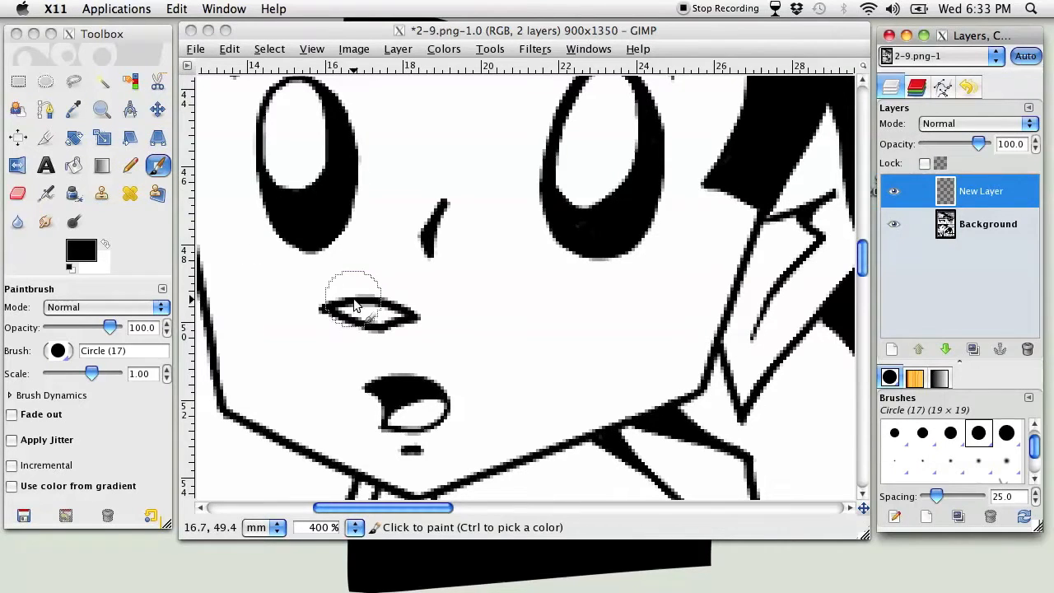
{"action": "key", "text": "bracketleft"}
{"action": "key", "text": "bracketleft"}
{"action": "key", "text": "bracketleft"}
{"action": "key", "text": "bracketleft"}
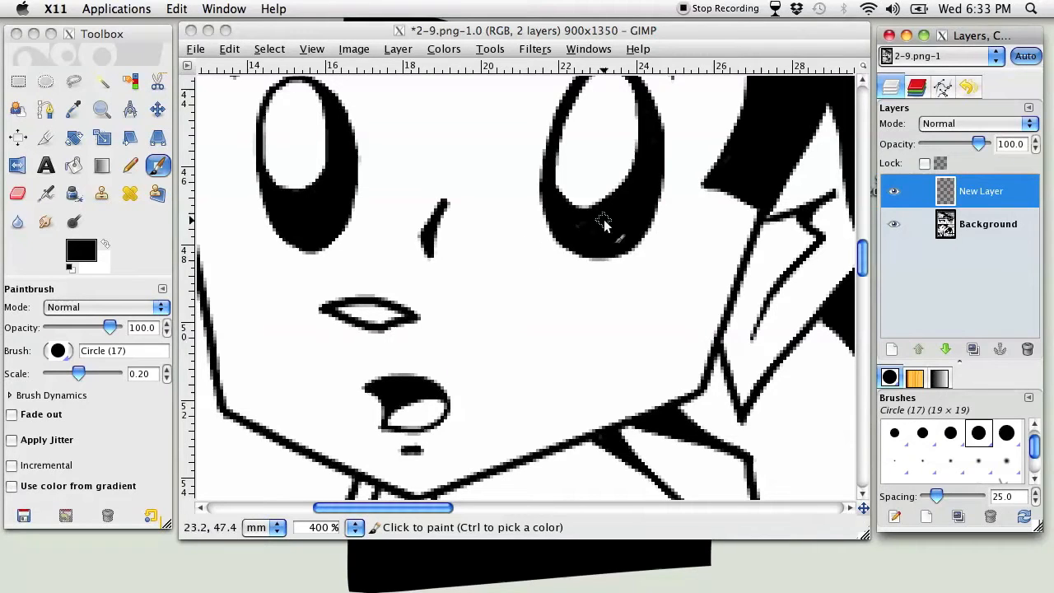
Paint a black curly moustache in two strokes on the new layer, just above the character's open mouth
{"action": "left_click", "coordinate": [404, 352]}
{"action": "mouse_move", "coordinate": [398, 347]}
{"action": "left_mouse_down"}
{"action": "mouse_move", "coordinate": [484, 372]}
{"action": "mouse_move", "coordinate": [501, 361]}
{"action": "mouse_move", "coordinate": [508, 343]}
{"action": "mouse_move", "coordinate": [484, 351]}
{"action": "left_mouse_up"}
{"action": "mouse_move", "coordinate": [360, 355]}
{"action": "left_mouse_down"}
{"action": "mouse_move", "coordinate": [287, 376]}
{"action": "mouse_move", "coordinate": [265, 338]}
{"action": "mouse_move", "coordinate": [290, 341]}
{"action": "mouse_move", "coordinate": [283, 349]}
{"action": "left_mouse_up"}
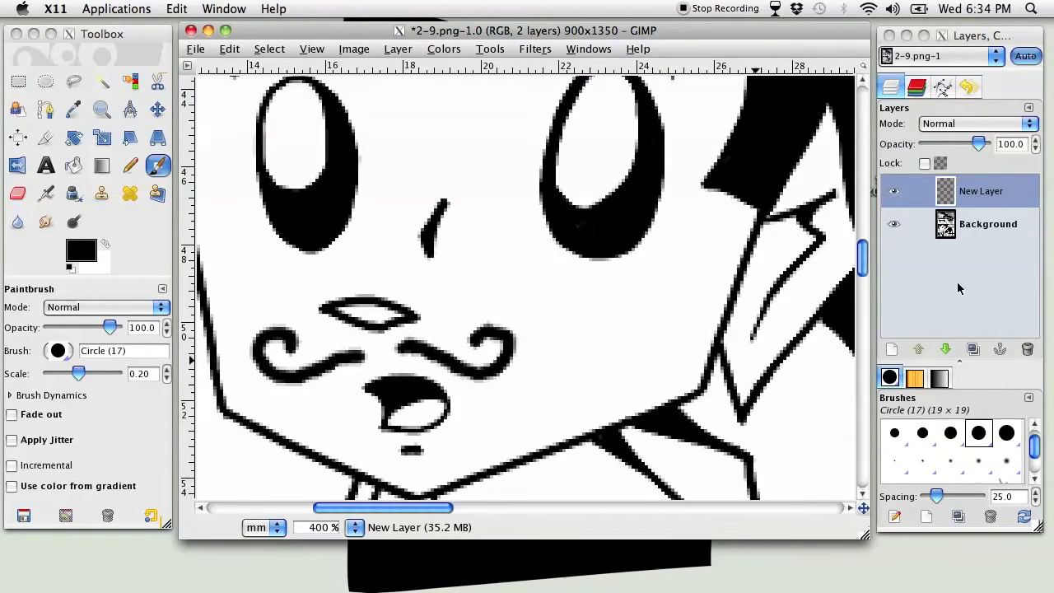
Toggle the Background layer's visibility to view the moustache on its own, leaving Background shown
{"action": "left_click", "coordinate": [890, 228]}
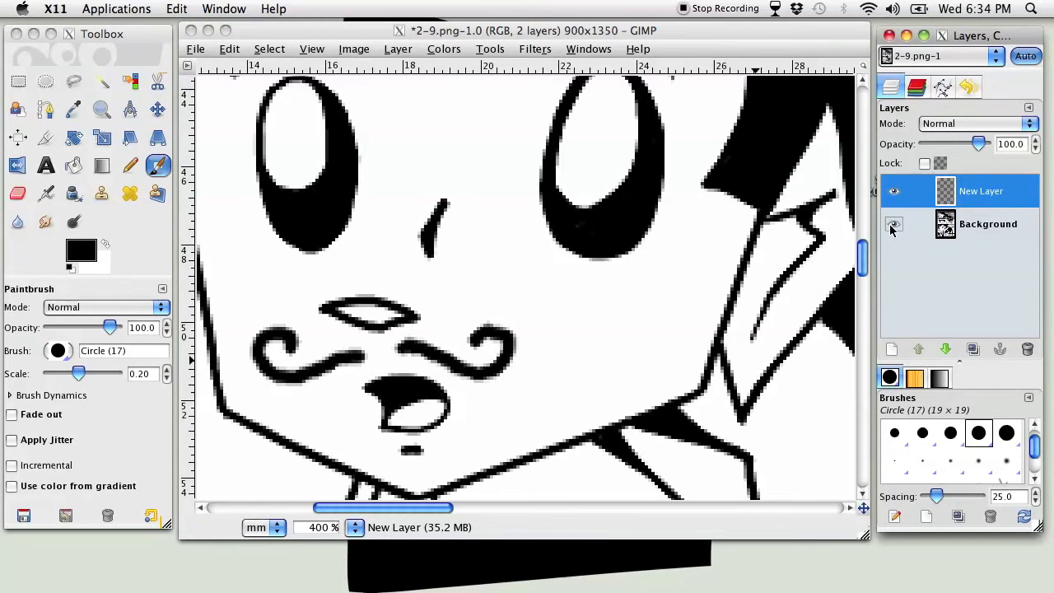
{"action": "left_click", "coordinate": [893, 224]}
{"action": "left_click", "coordinate": [893, 225]}
{"action": "left_click", "coordinate": [893, 226]}
{"action": "left_click", "coordinate": [893, 225]}
{"action": "left_click", "coordinate": [893, 226]}
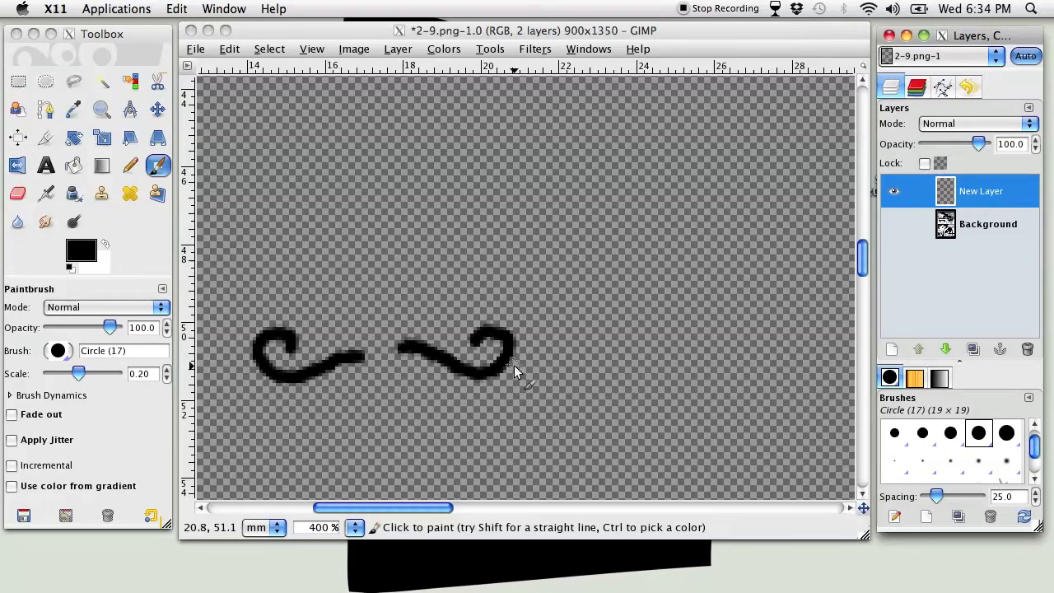
{"action": "left_click", "coordinate": [893, 224]}
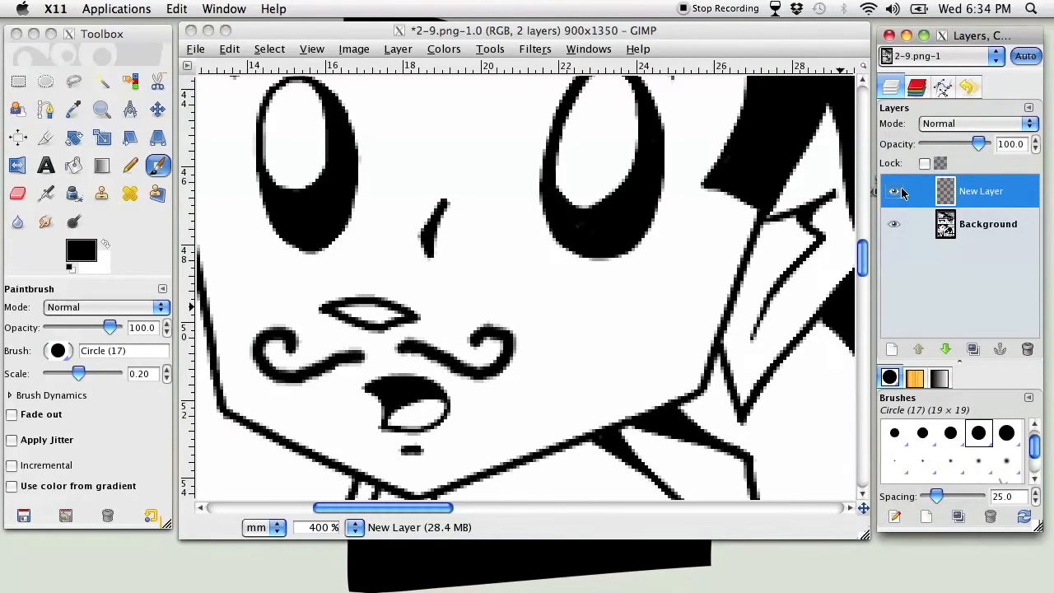
Toggle the moustache layer's visibility to compare the face with and without it, leaving the layer shown
{"action": "left_click", "coordinate": [892, 191]}
{"action": "left_click", "coordinate": [892, 192]}
{"action": "left_click", "coordinate": [893, 192]}
{"action": "left_click", "coordinate": [892, 192]}
{"action": "left_click", "coordinate": [893, 192]}
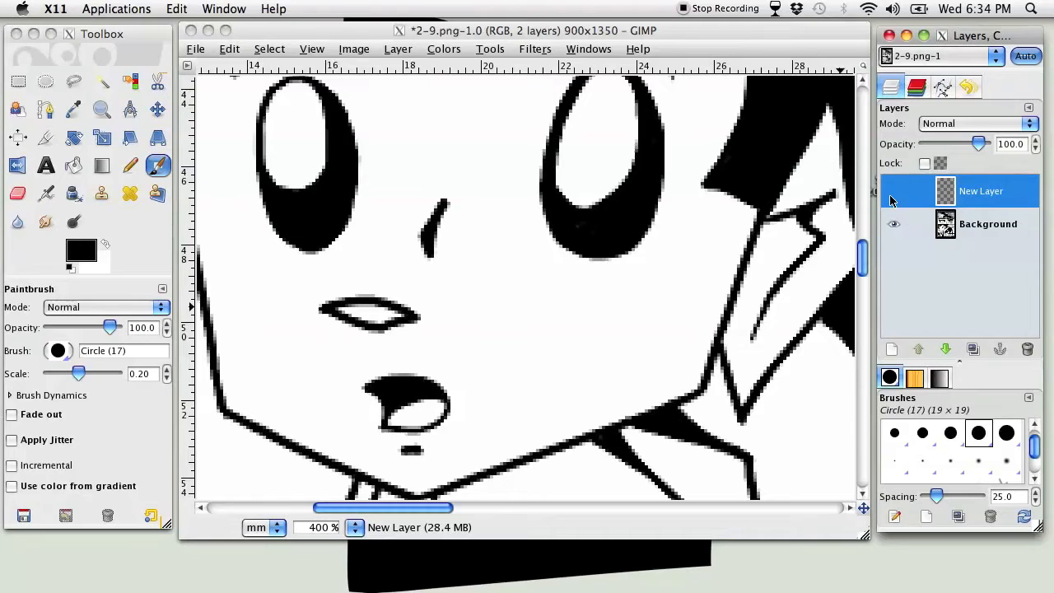
{"action": "left_click", "coordinate": [893, 201]}
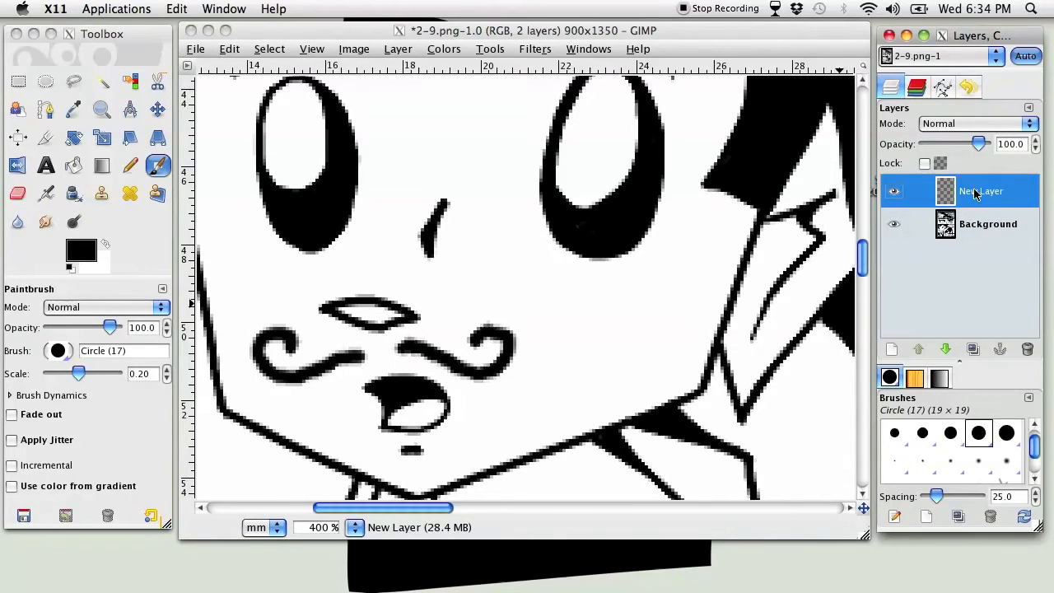
Try the moustache layer beneath Background, checking it with Background hidden, and return it to the top of the stack
{"action": "mouse_move", "coordinate": [974, 191]}
{"action": "left_mouse_down"}
{"action": "mouse_move", "coordinate": [953, 229]}
{"action": "mouse_move", "coordinate": [979, 231]}
{"action": "left_mouse_up"}
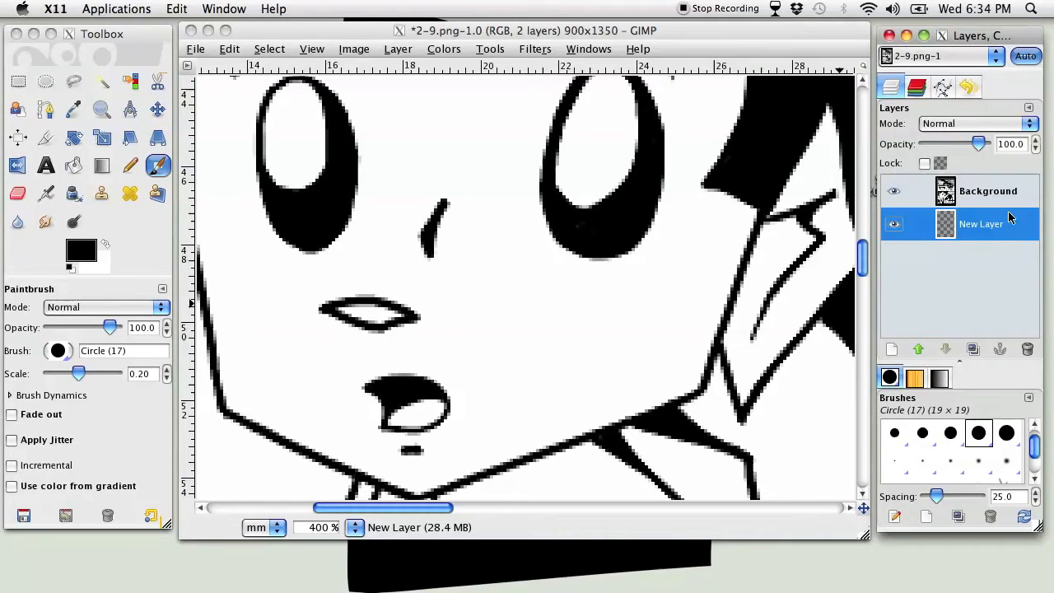
{"action": "left_click", "coordinate": [893, 191]}
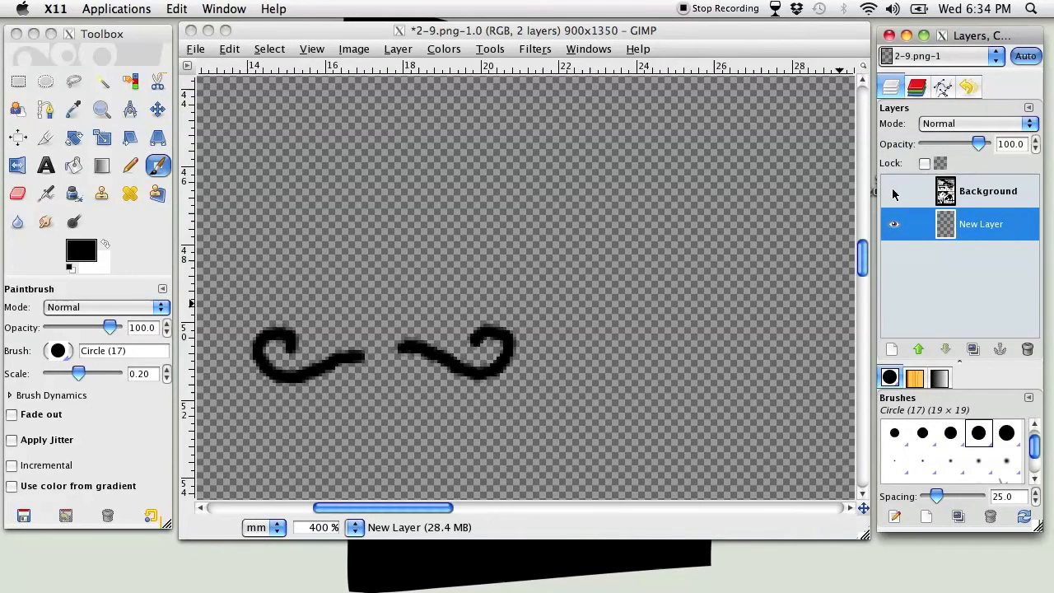
{"action": "left_click", "coordinate": [894, 192]}
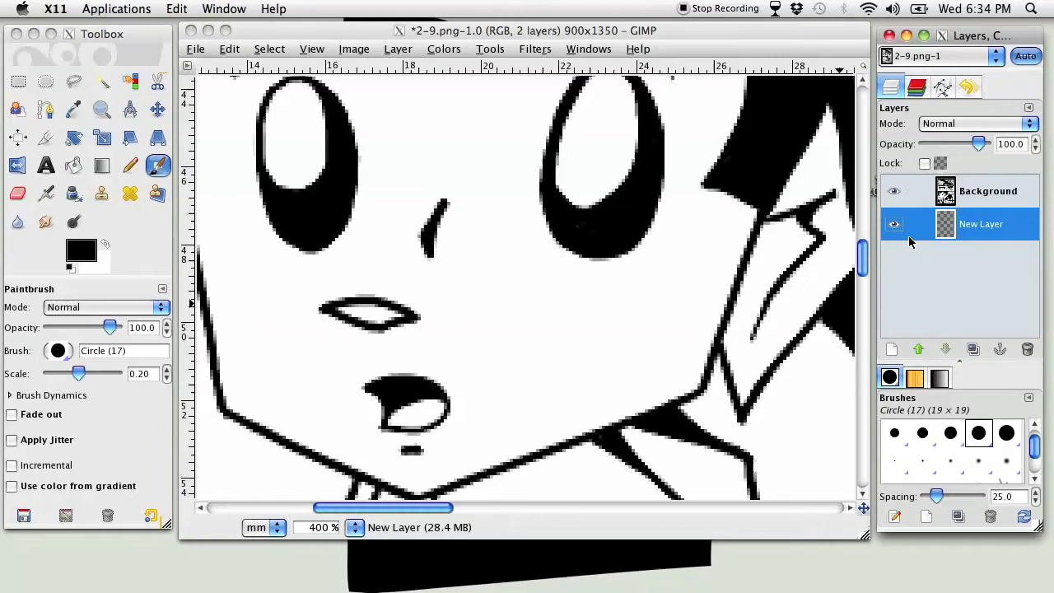
{"action": "mouse_move", "coordinate": [988, 228]}
{"action": "left_mouse_down"}
{"action": "mouse_move", "coordinate": [1016, 213]}
{"action": "mouse_move", "coordinate": [983, 179]}
{"action": "left_mouse_up"}
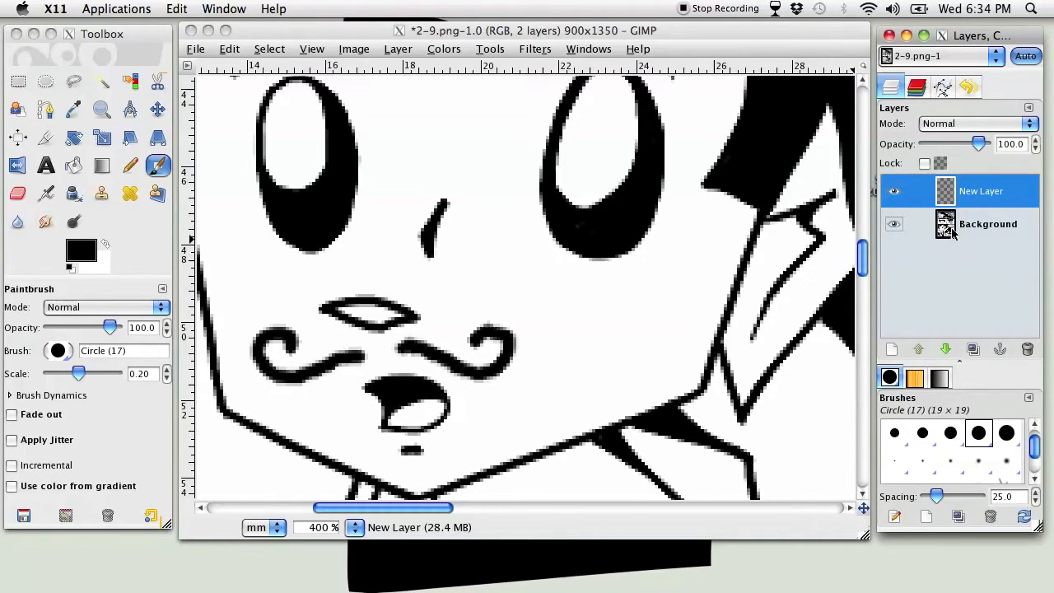
Delete the moustache layer from the image
{"action": "right_click", "coordinate": [958, 197]}
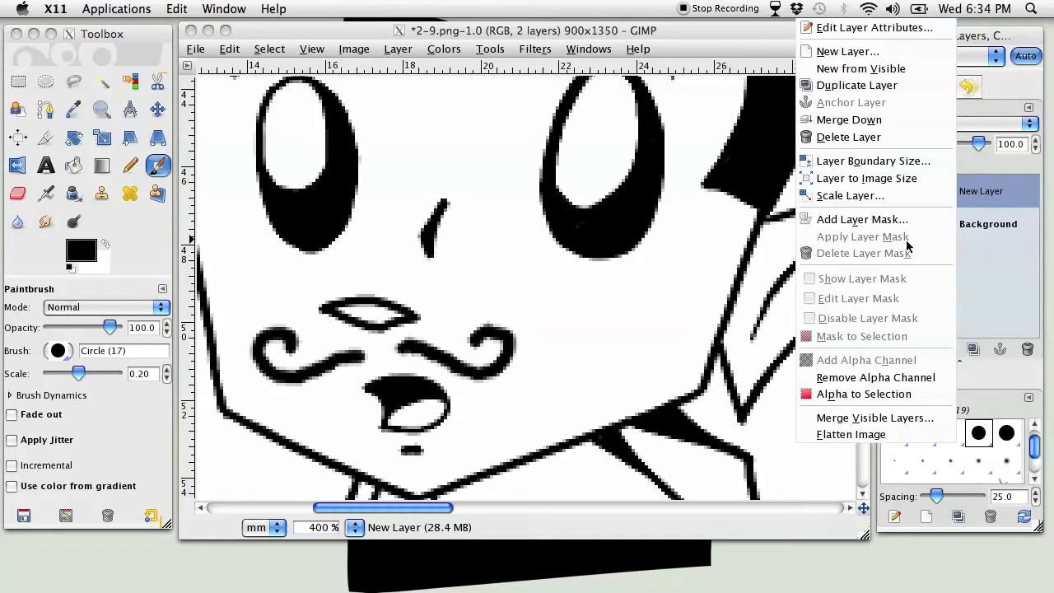
{"action": "left_click", "coordinate": [866, 136]}
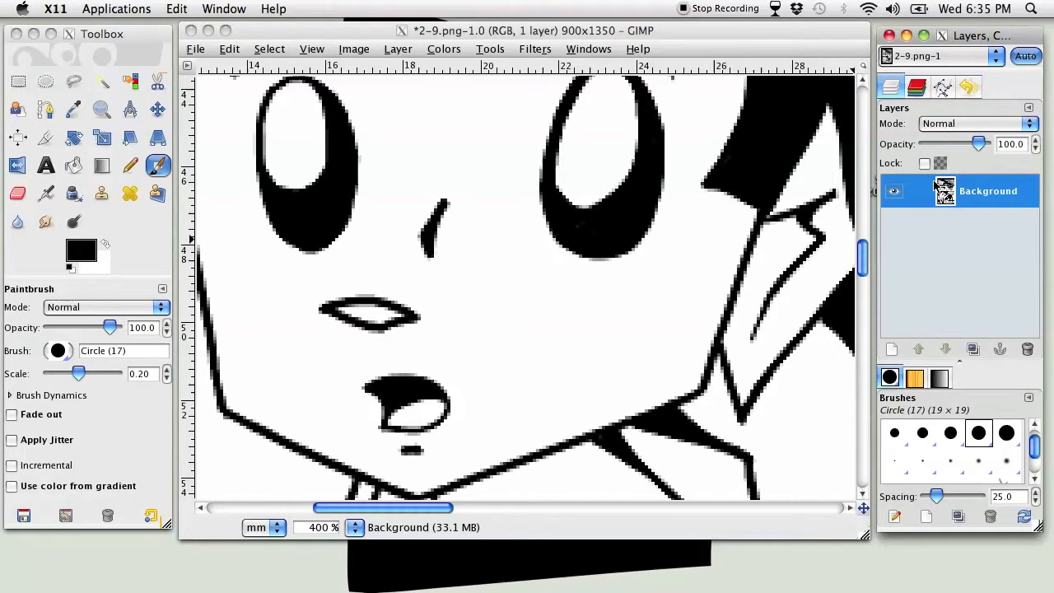
Look over the Background layer's opacity control and available blend modes, keeping the mode at Normal
{"action": "mouse_move", "coordinate": [981, 153]}
{"action": "left_mouse_down"}
{"action": "mouse_move", "coordinate": [940, 150]}
{"action": "mouse_move", "coordinate": [988, 145]}
{"action": "left_mouse_up"}
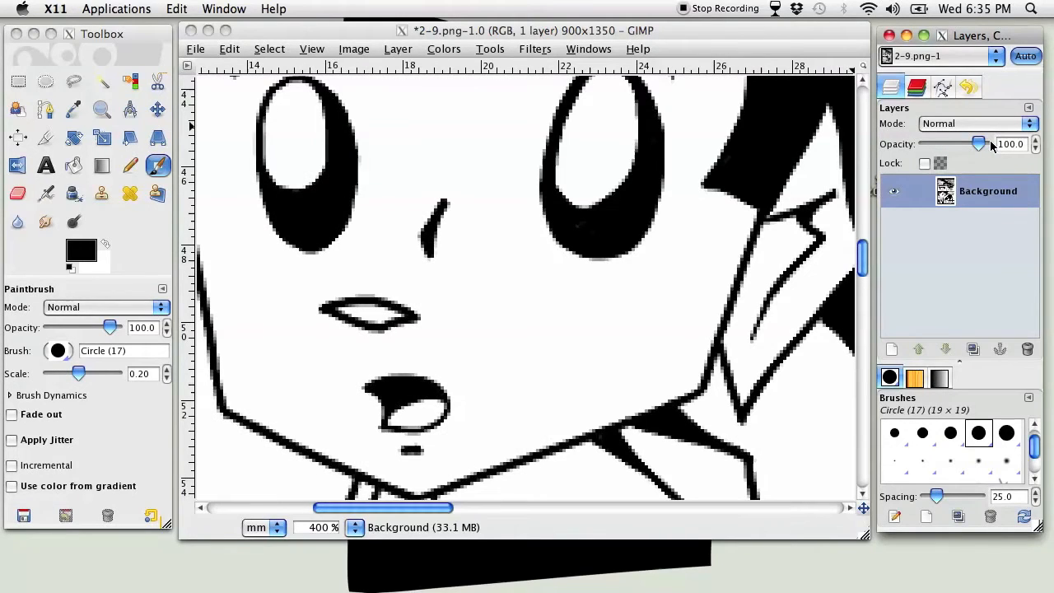
{"action": "left_click", "coordinate": [967, 124]}
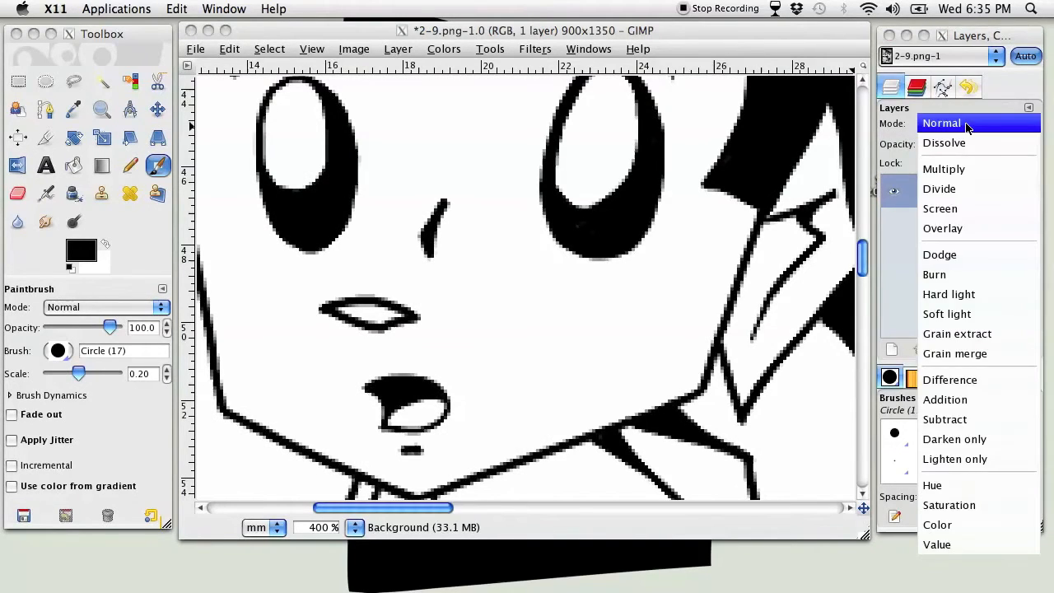
{"action": "left_click", "coordinate": [967, 124]}
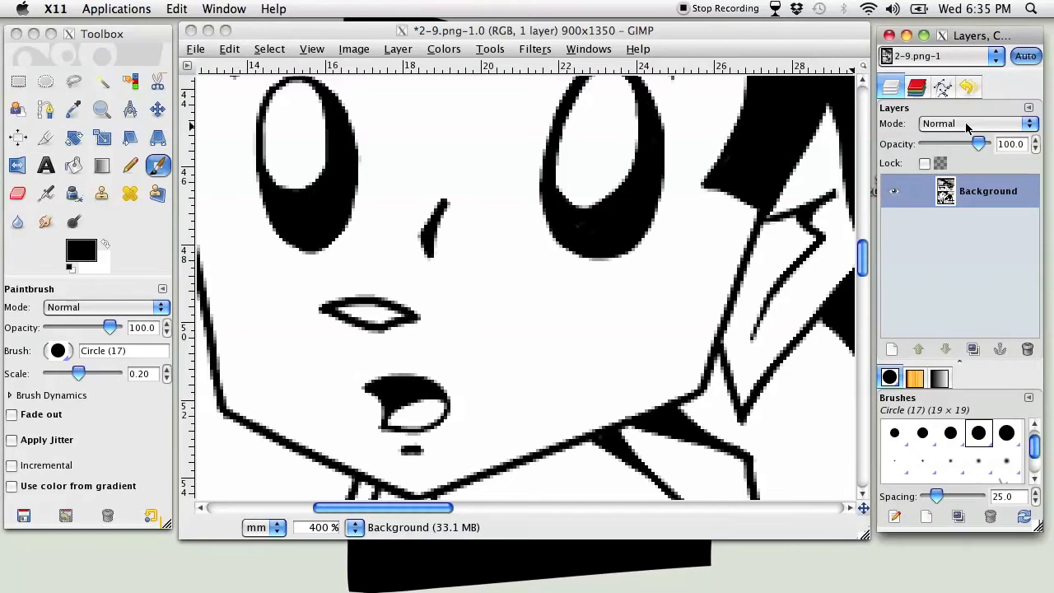
View the image's channels, paths and undo history, and return to the layer list
{"action": "left_click", "coordinate": [917, 88]}
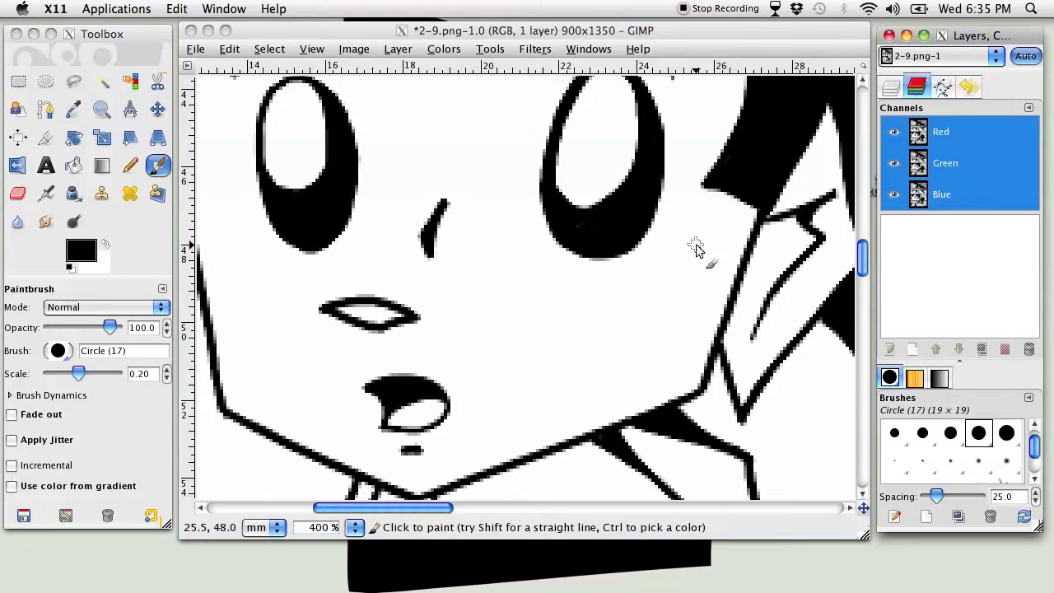
{"action": "left_click", "coordinate": [941, 88]}
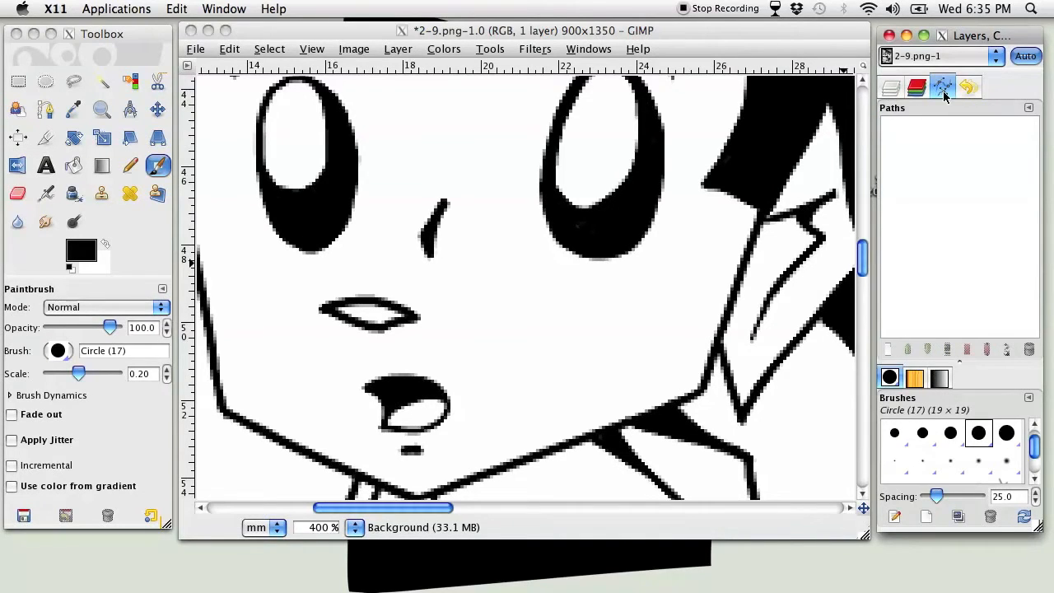
{"action": "left_click", "coordinate": [969, 88]}
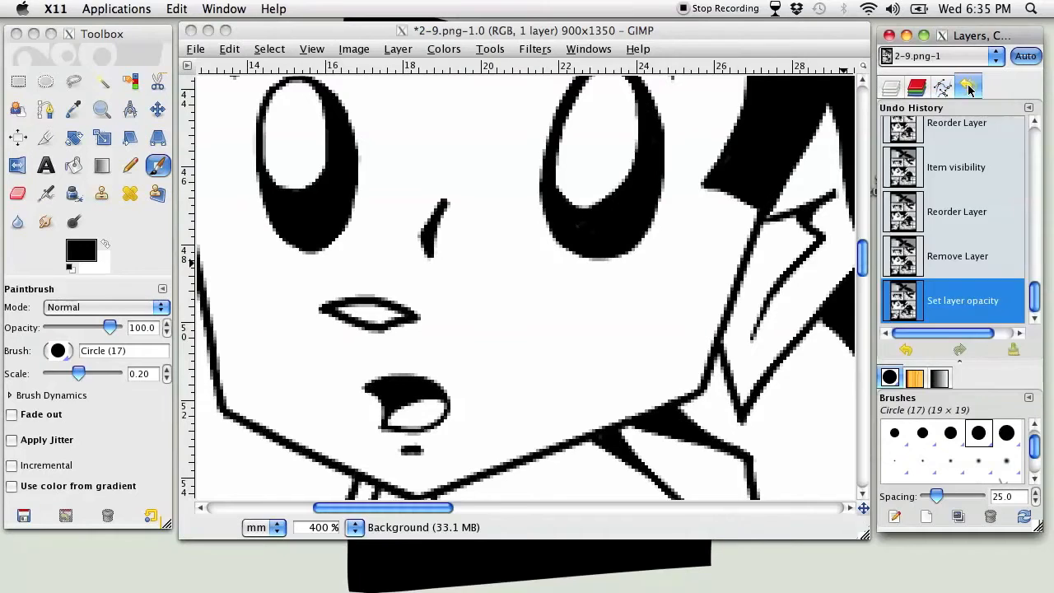
{"action": "left_click", "coordinate": [892, 87]}
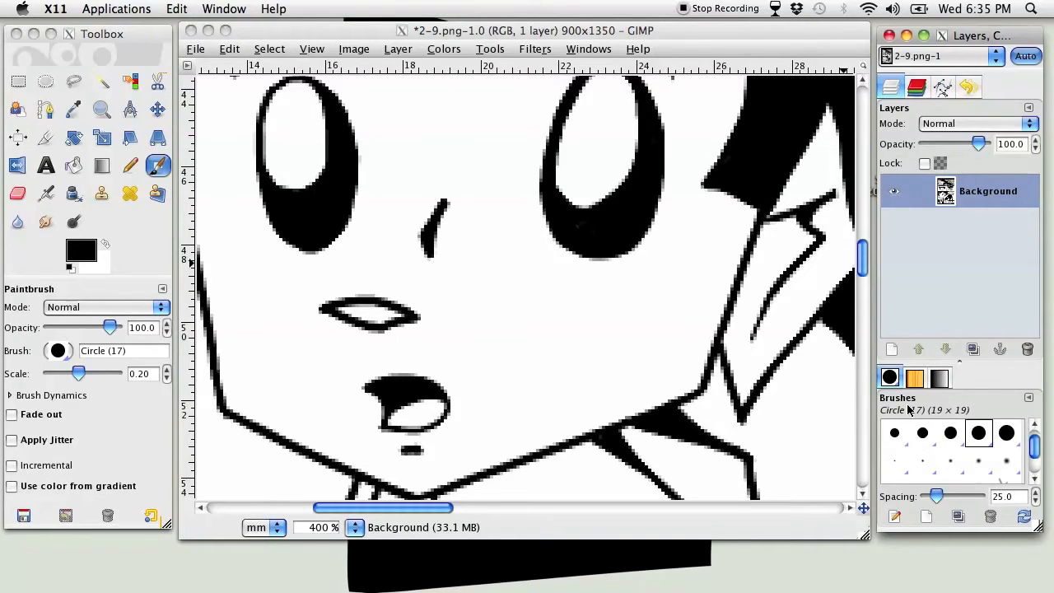
View the available patterns and gradients, and browse through the brush collection
{"action": "left_click", "coordinate": [913, 378]}
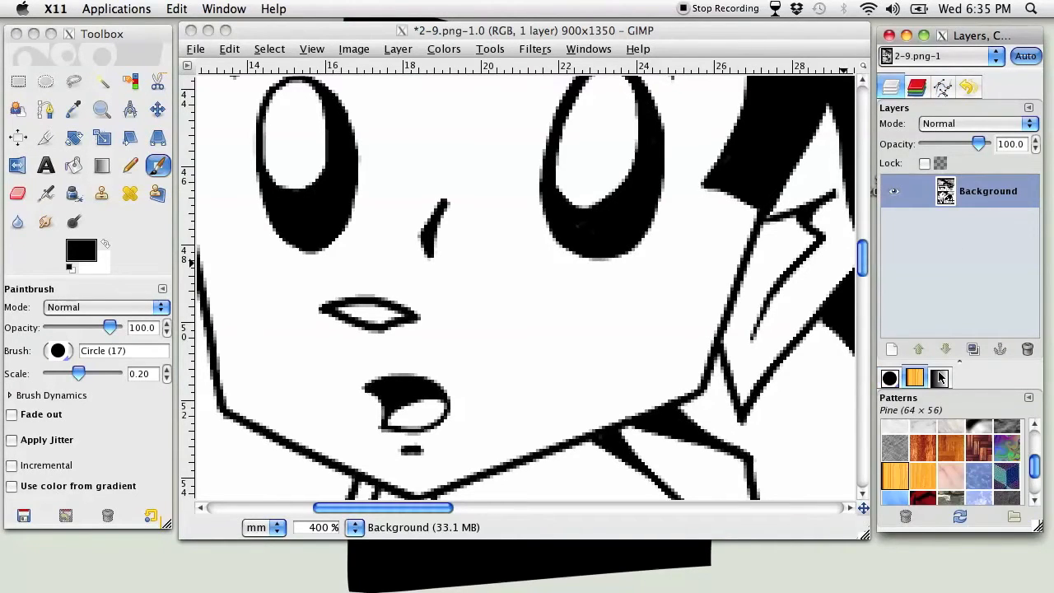
{"action": "left_click", "coordinate": [941, 377]}
{"action": "left_click", "coordinate": [922, 378]}
{"action": "left_click", "coordinate": [895, 378]}
{"action": "scroll", "coordinate": [926, 447], "scroll_direction": "down", "scroll_amount": 1}
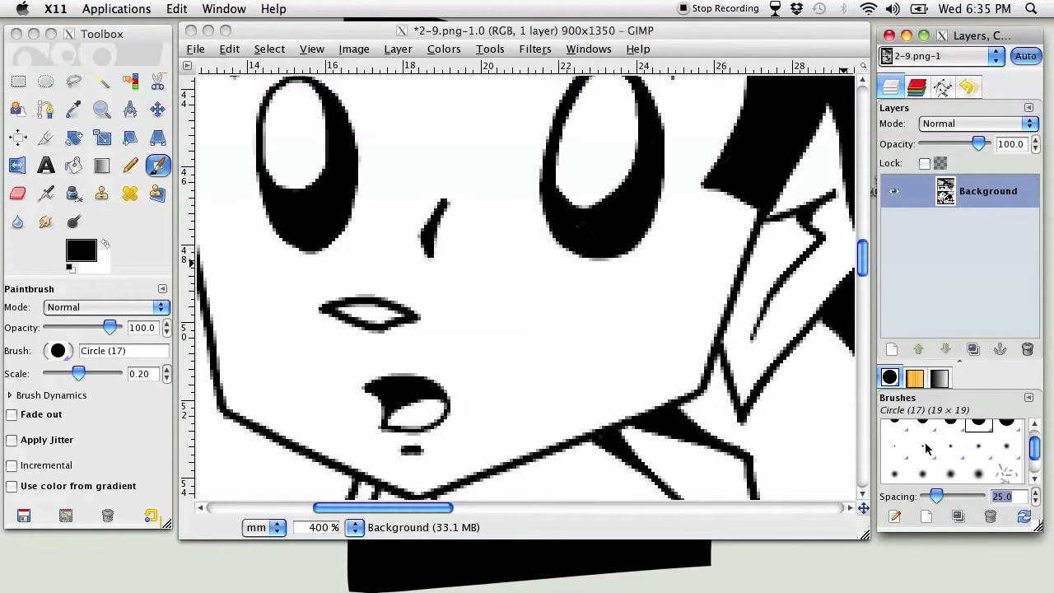
{"action": "scroll", "coordinate": [930, 447], "scroll_direction": "down", "scroll_amount": 4}
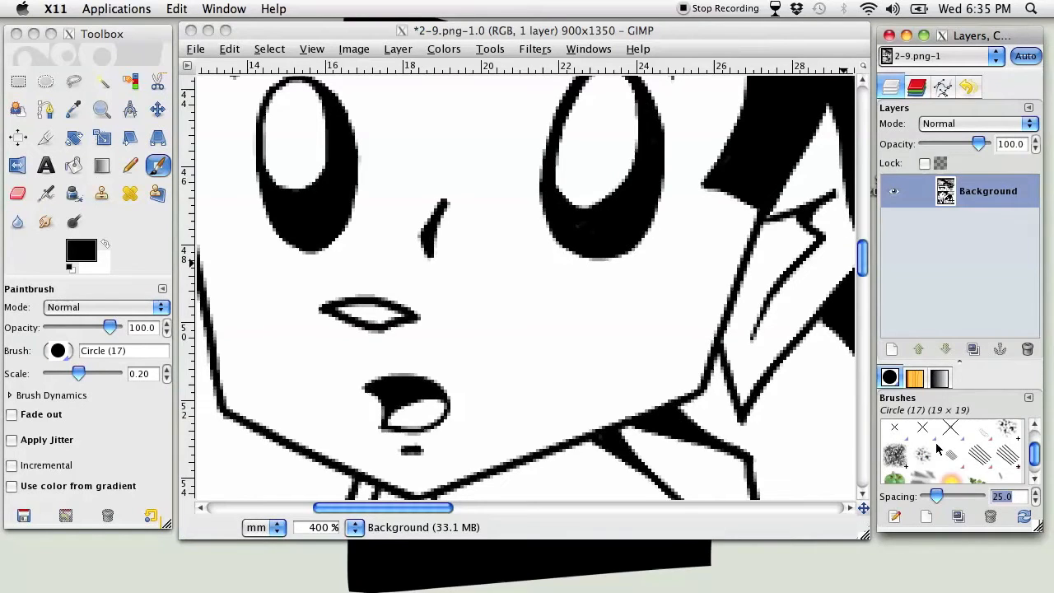
{"action": "scroll", "coordinate": [935, 447], "scroll_direction": "up", "scroll_amount": 3}
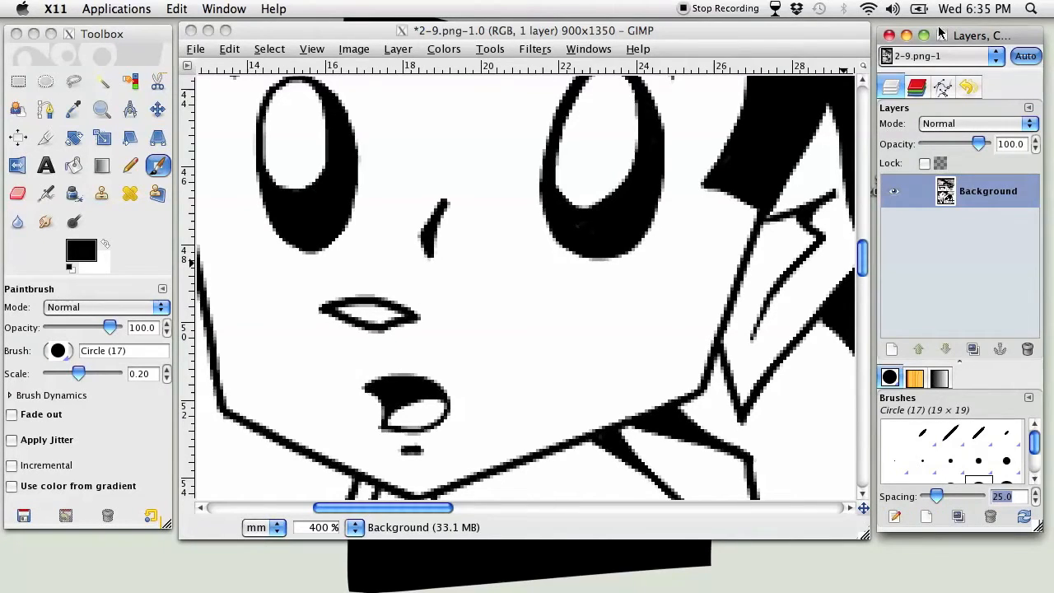
{"action": "left_click_drag", "start_coordinate": [949, 35], "coordinate": [957, 39]}
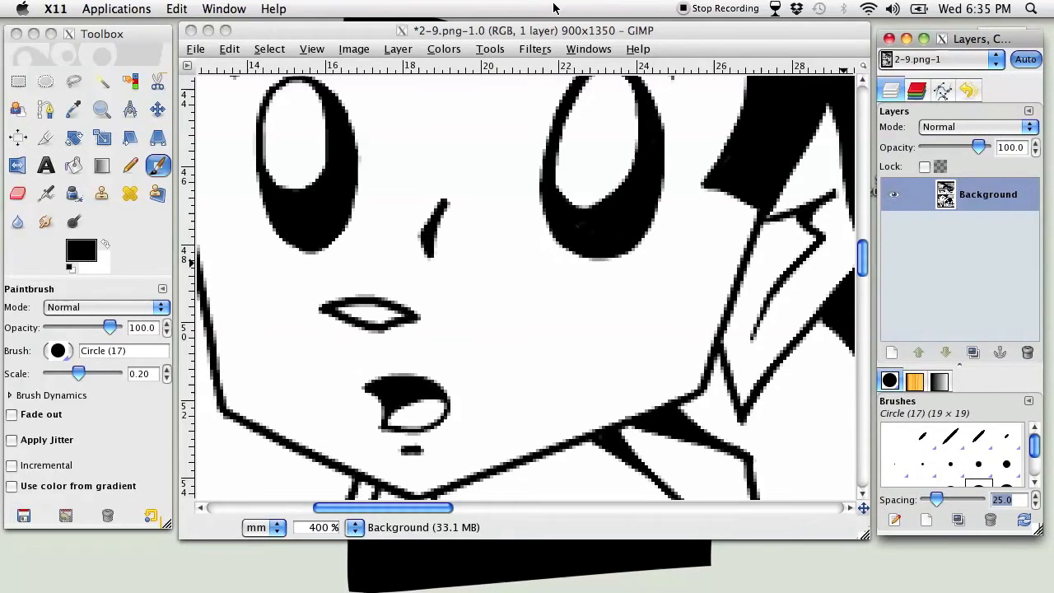
{"action": "left_click_drag", "start_coordinate": [553, 30], "coordinate": [553, 37]}
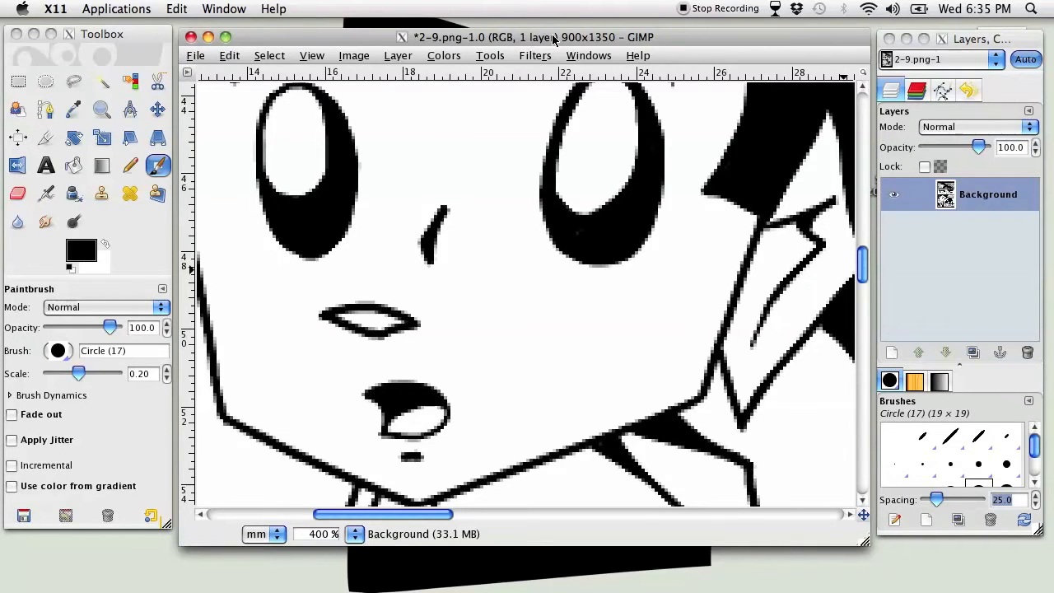
Switch to the Rotate tool and look over the available selection commands
{"action": "left_click", "coordinate": [121, 139]}
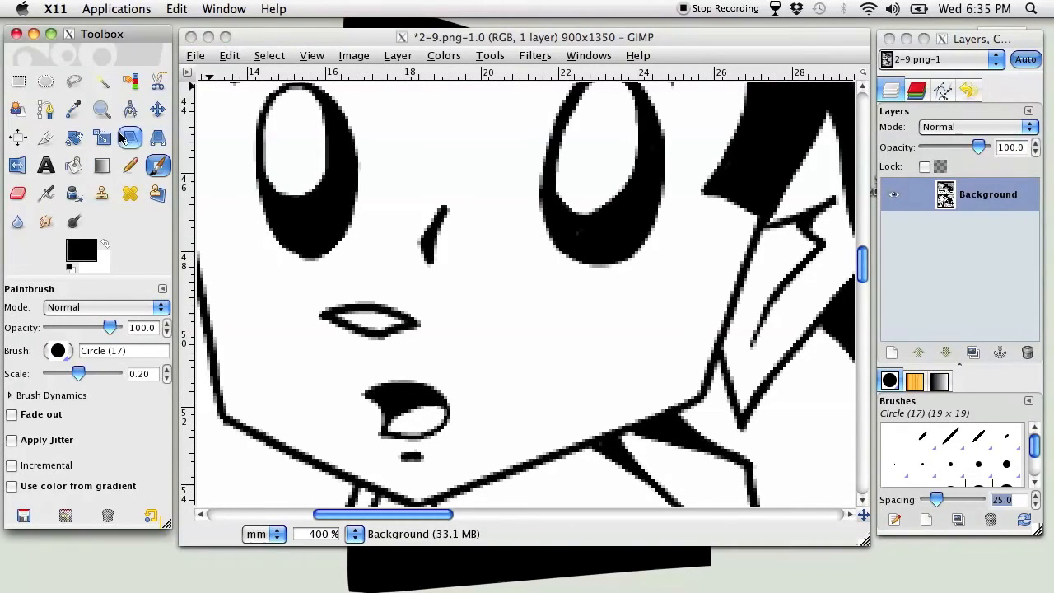
{"action": "left_click", "coordinate": [73, 138]}
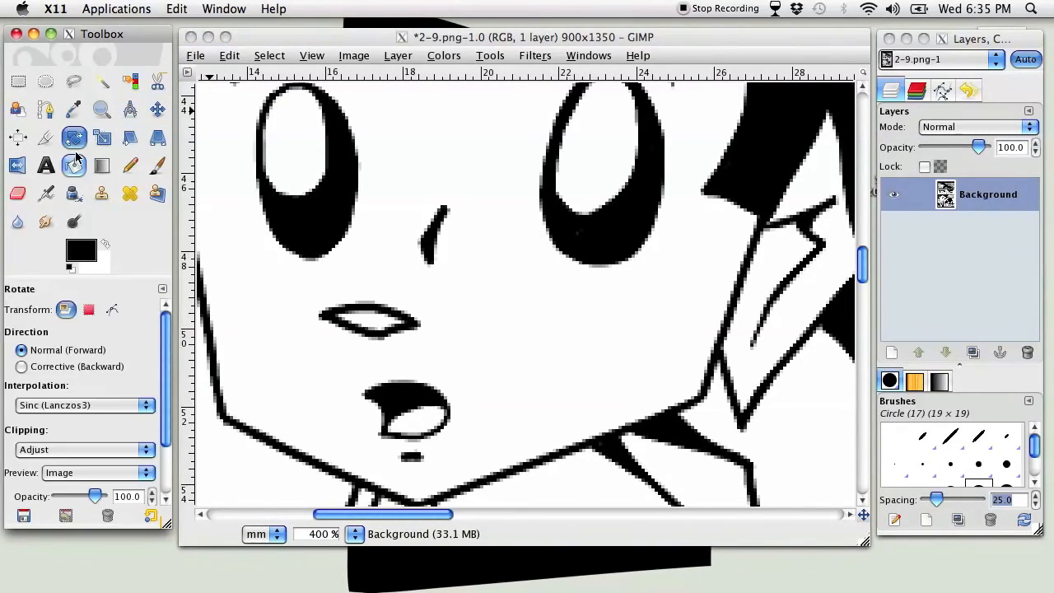
{"action": "left_click", "coordinate": [270, 63]}
{"action": "left_click", "coordinate": [270, 56]}
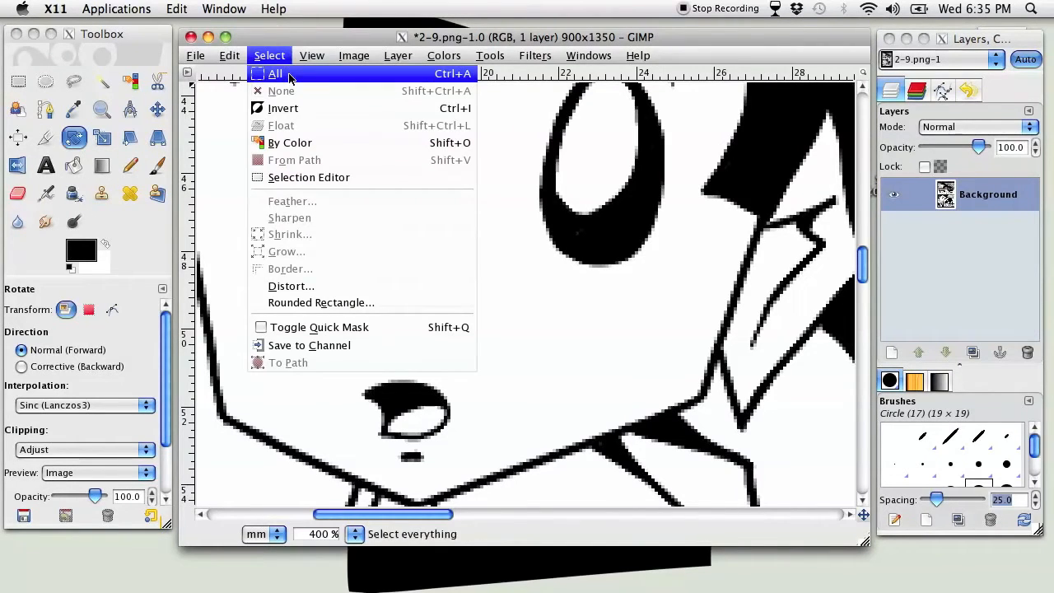
{"action": "left_click", "coordinate": [278, 37]}
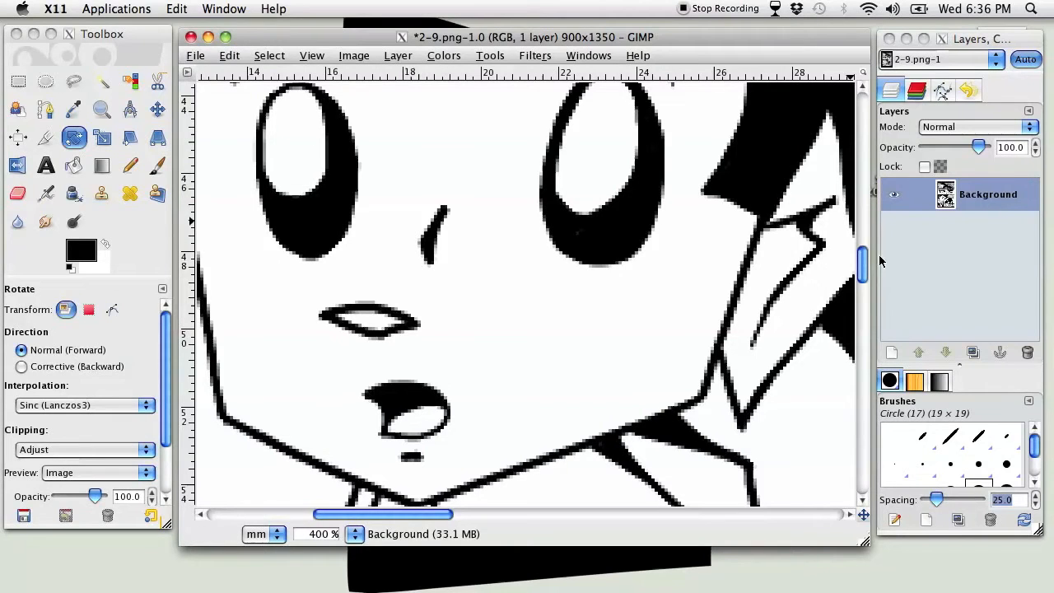
Select the entire comic page
{"action": "left_click", "coordinate": [358, 535]}
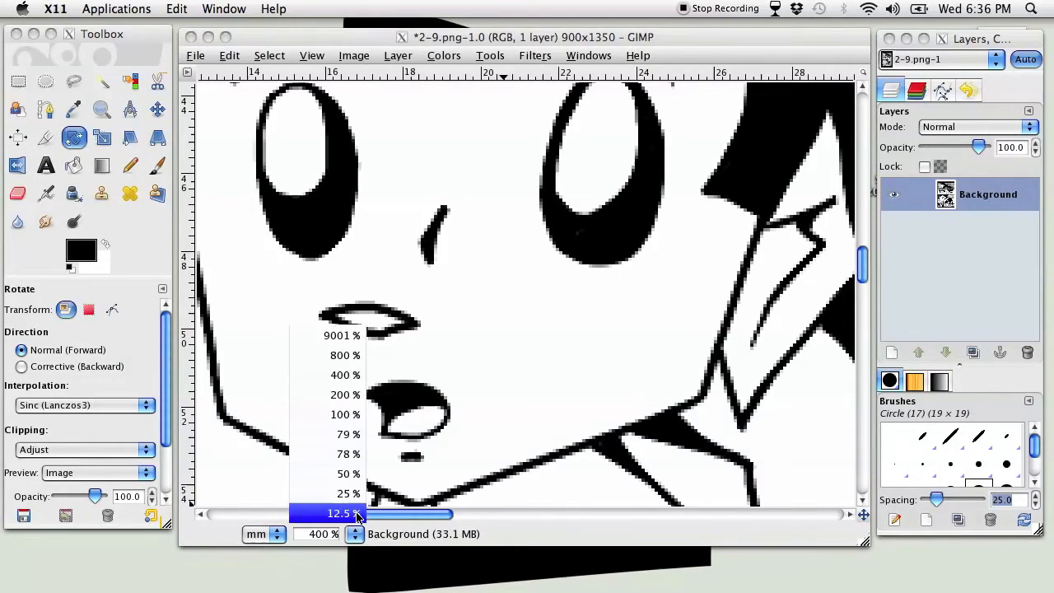
{"action": "left_click", "coordinate": [346, 492]}
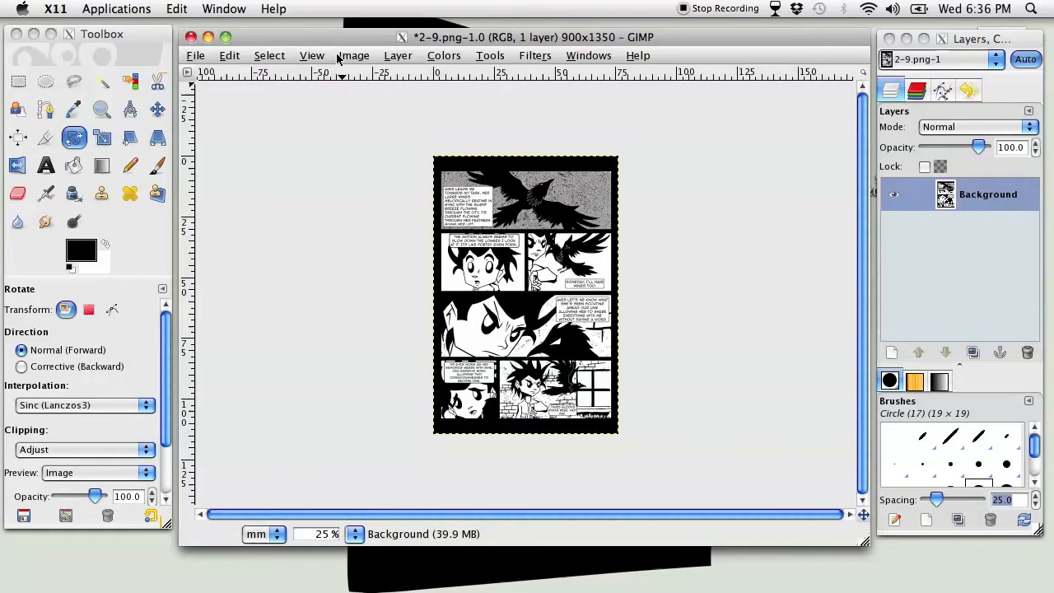
{"action": "left_click", "coordinate": [280, 60]}
{"action": "left_click", "coordinate": [284, 78]}
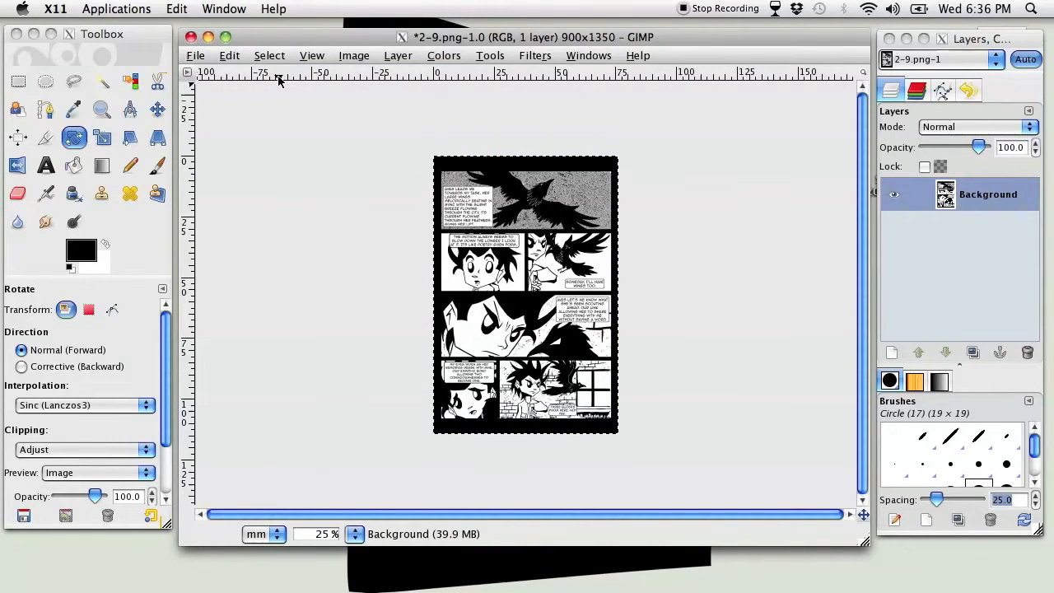
Try inverting the page selection, and clear the selection completely
{"action": "left_click", "coordinate": [272, 56]}
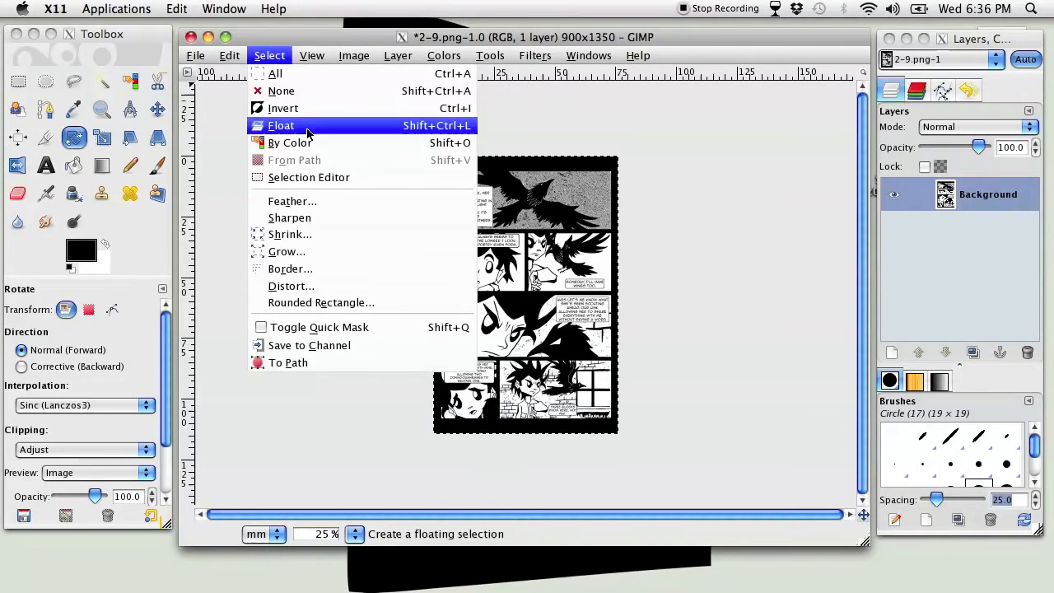
{"action": "left_click", "coordinate": [288, 106]}
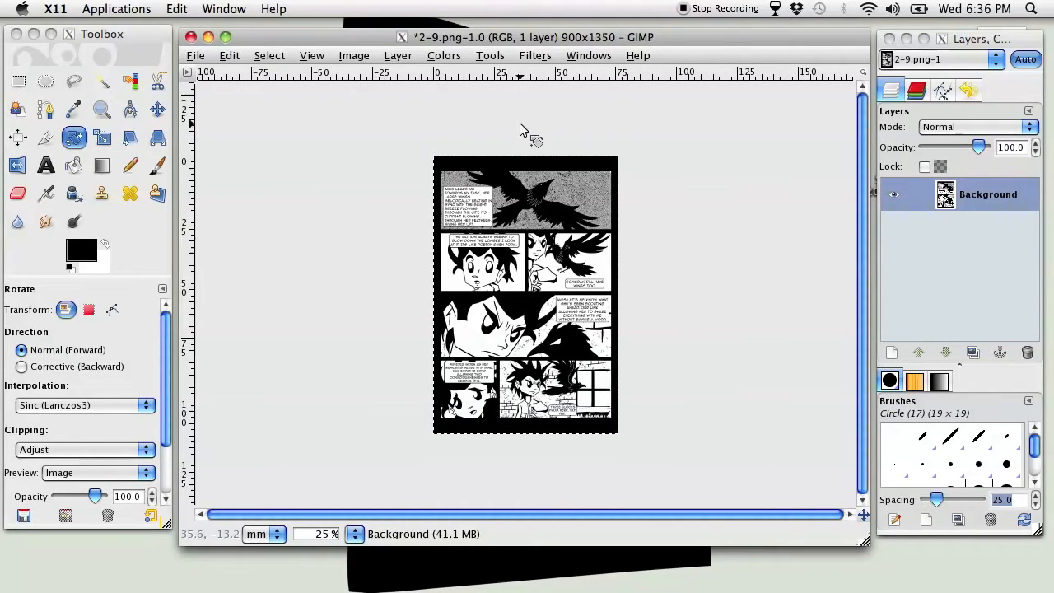
{"action": "left_click", "coordinate": [276, 56]}
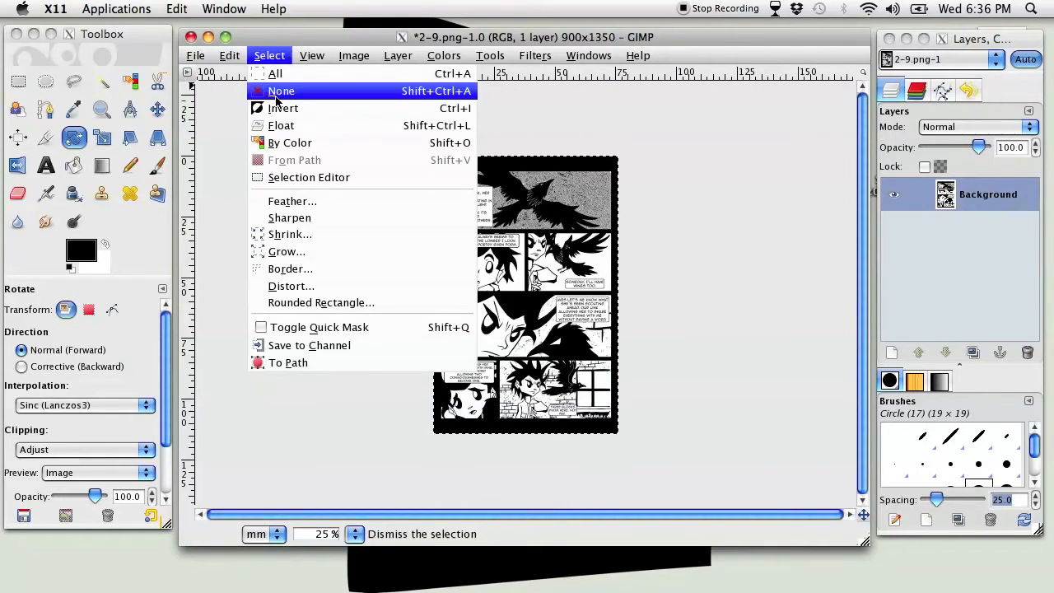
{"action": "left_click", "coordinate": [222, 125]}
{"action": "key", "text": "ctrl+shift+a"}
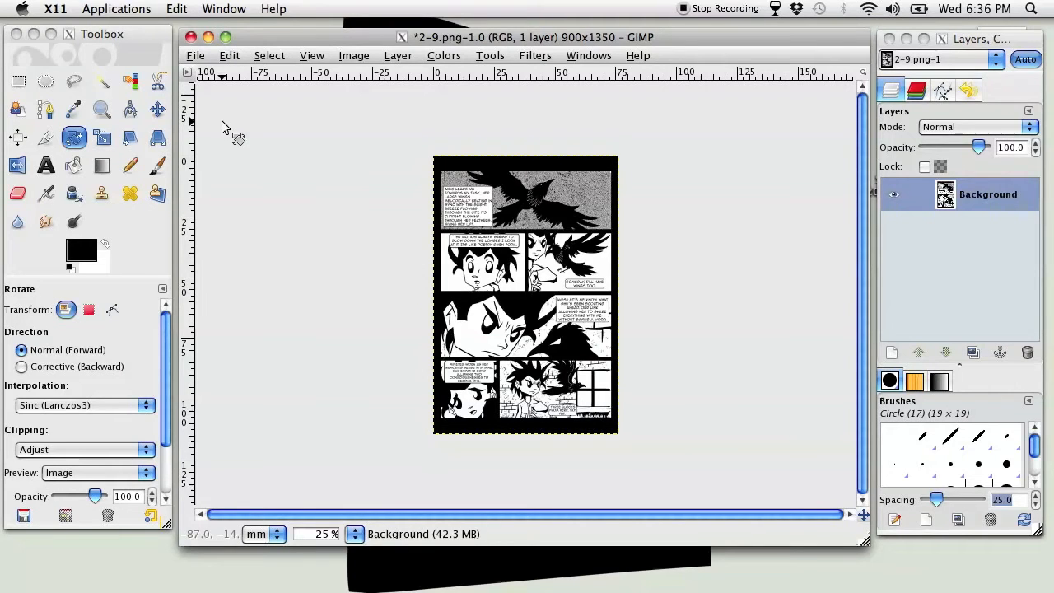
{"action": "left_click", "coordinate": [283, 57]}
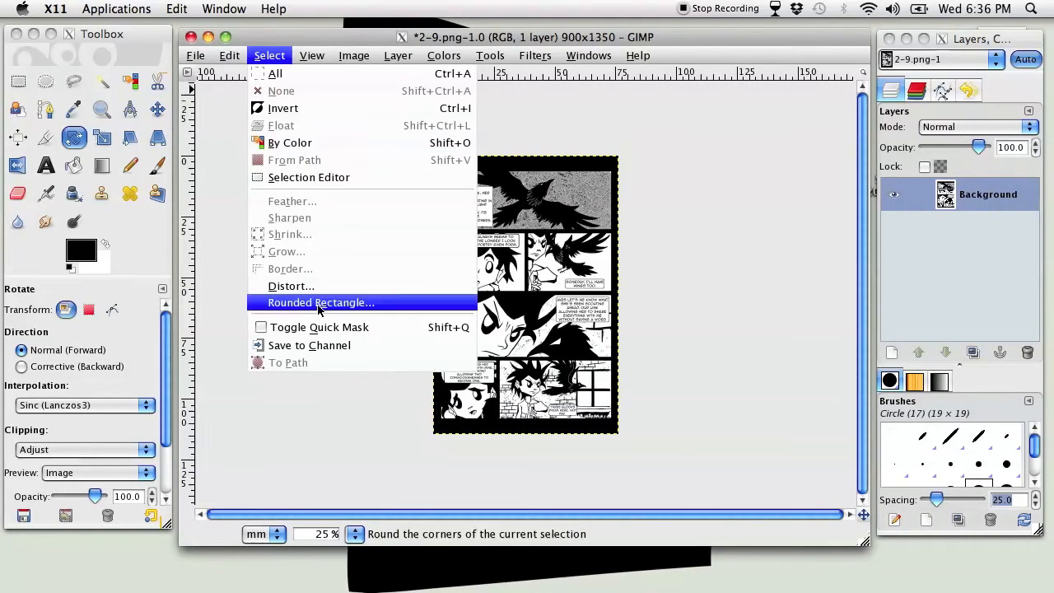
{"action": "left_click", "coordinate": [525, 129]}
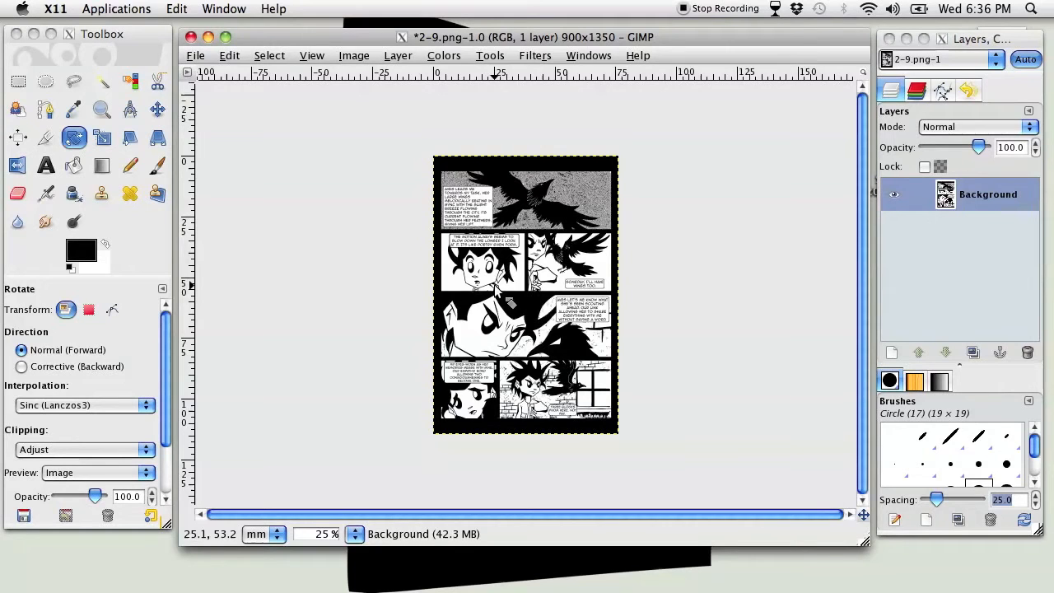
Switch through the Color Picker, Paintbrush, Pencil and Bucket Fill tools, finishing on the Pencil
{"action": "left_click", "coordinate": [140, 31]}
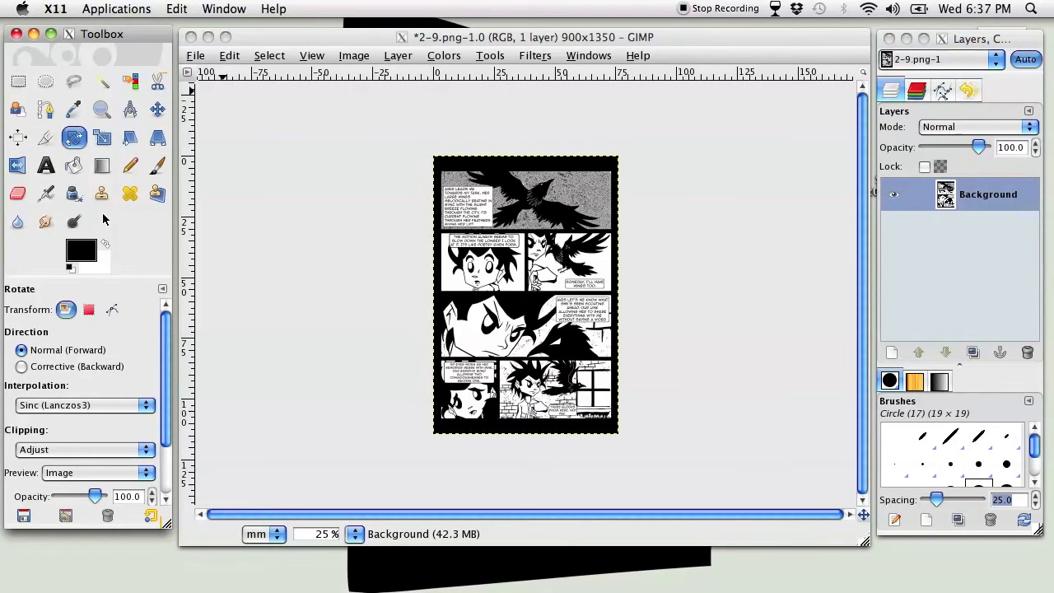
{"action": "key", "text": "o"}
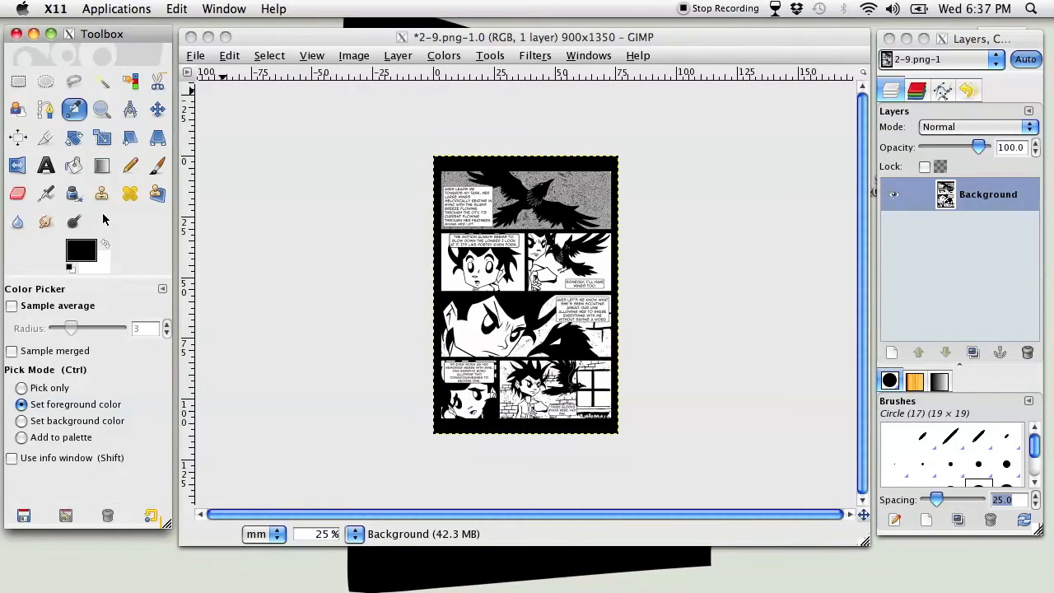
{"action": "key", "text": "p"}
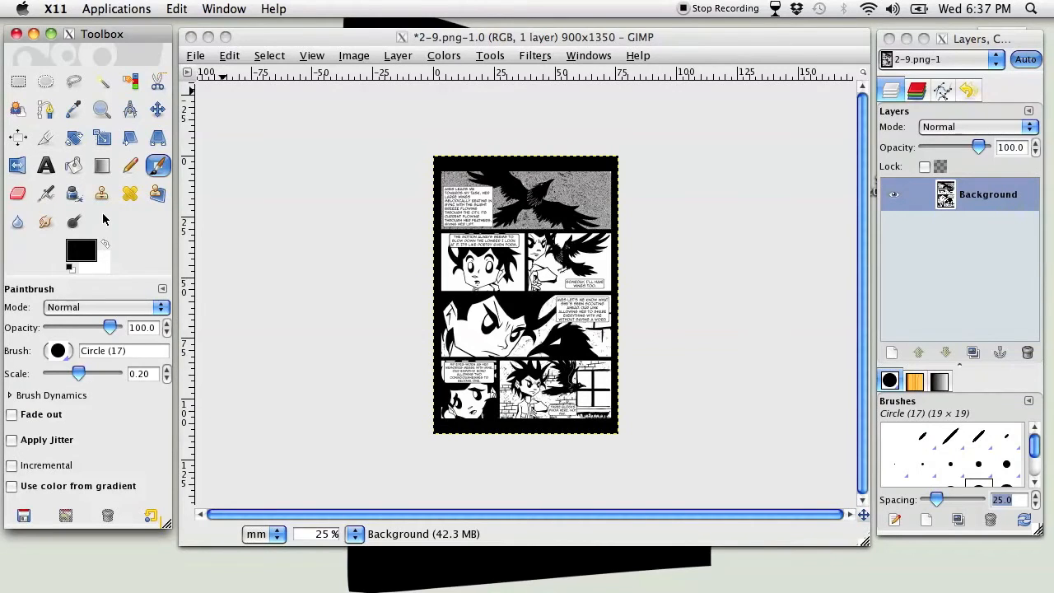
{"action": "key", "text": "n"}
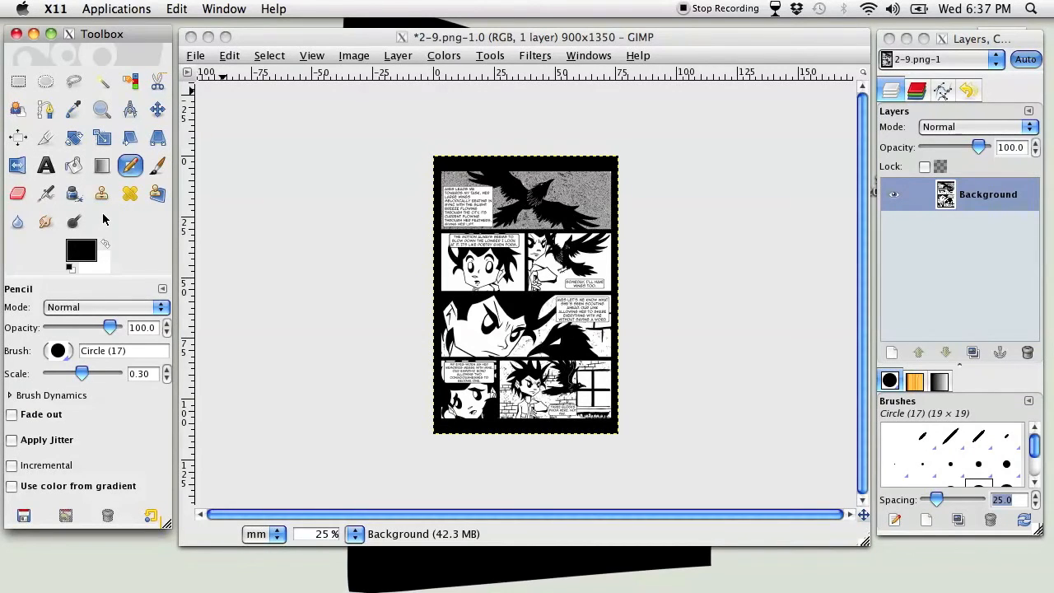
{"action": "key", "text": "shift+b"}
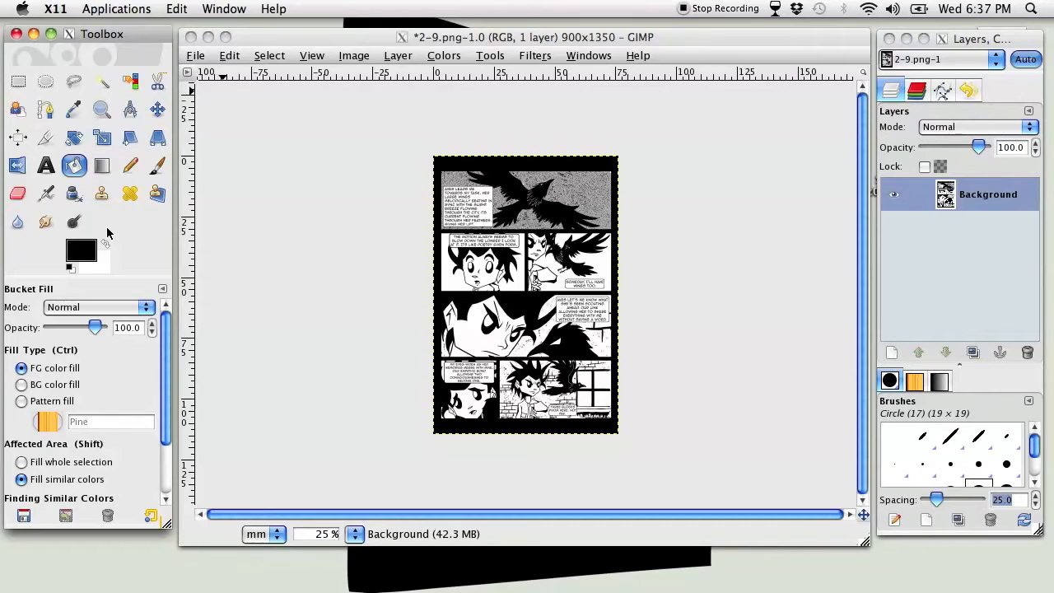
{"action": "key", "text": "p"}
{"action": "key", "text": "n"}
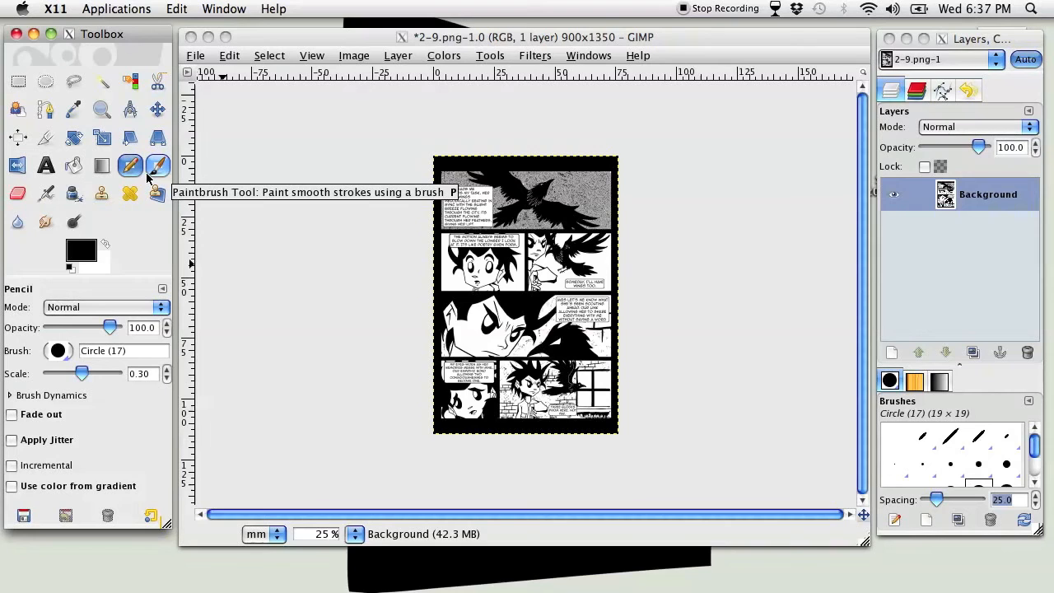
Cycle through further tools, including Color Picker, Bucket Fill and Paintbrush, finishing on the Measure tool
{"action": "key", "text": "o"}
{"action": "key", "text": "shift+b"}
{"action": "key", "text": "p"}
{"action": "key", "text": "shift+t"}
{"action": "key", "text": "l"}
{"action": "key", "text": "shift+c"}
{"action": "key", "text": "o"}
{"action": "key", "text": "shift+m"}
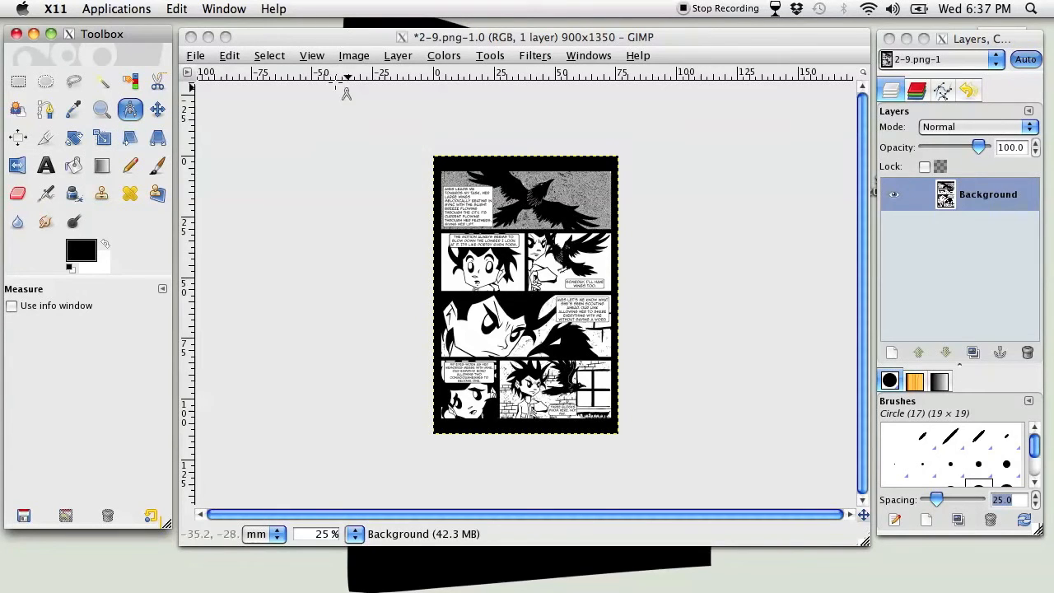
Maximize the image window and toggle the toolbox and docks, leaving them hidden
{"action": "left_click", "coordinate": [225, 37]}
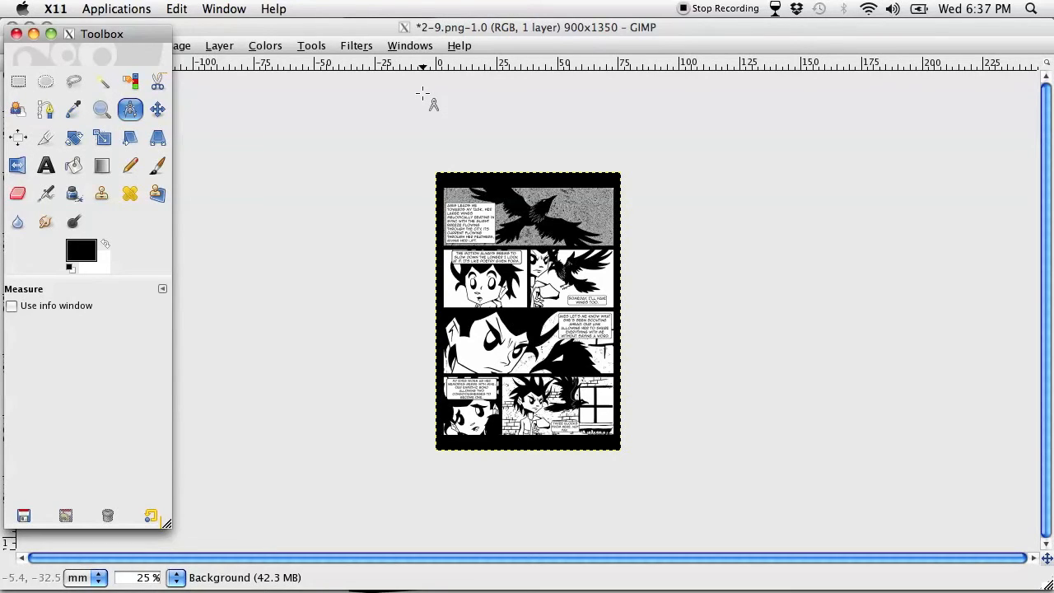
{"action": "left_click", "coordinate": [379, 27]}
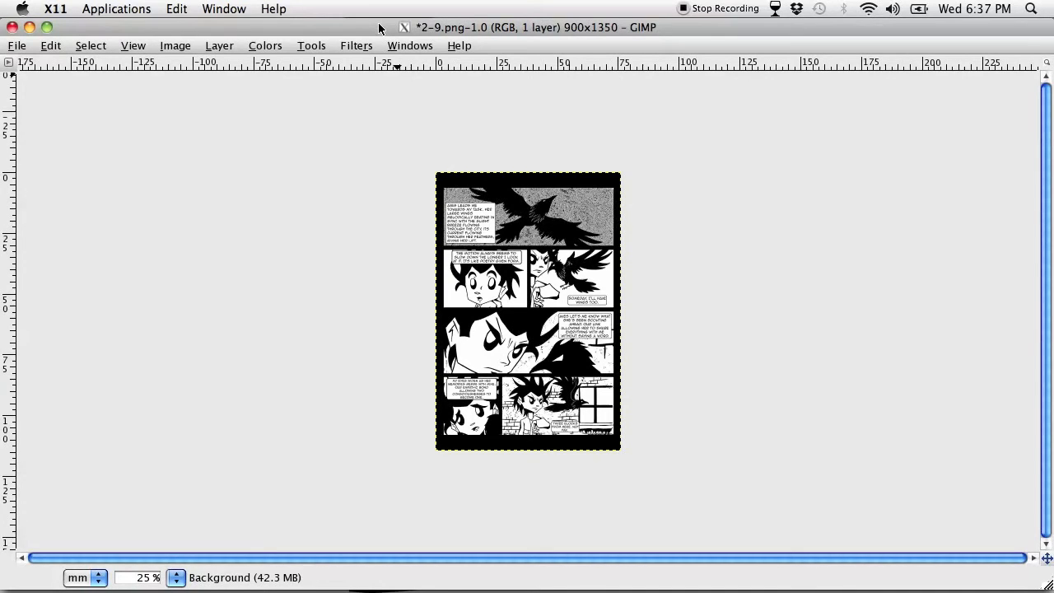
{"action": "key", "text": "Tab"}
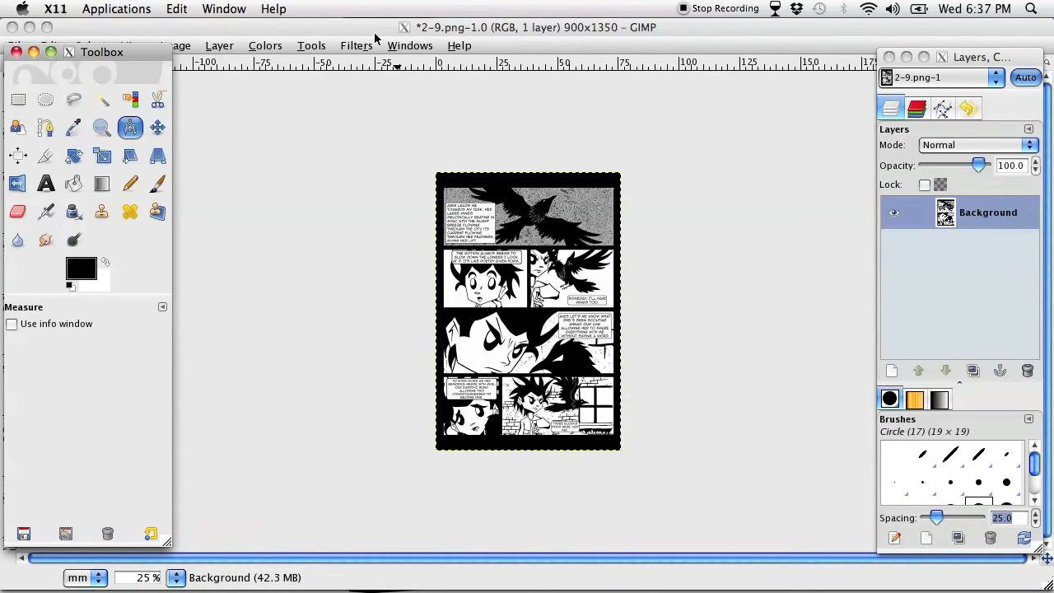
{"action": "key", "text": "Tab"}
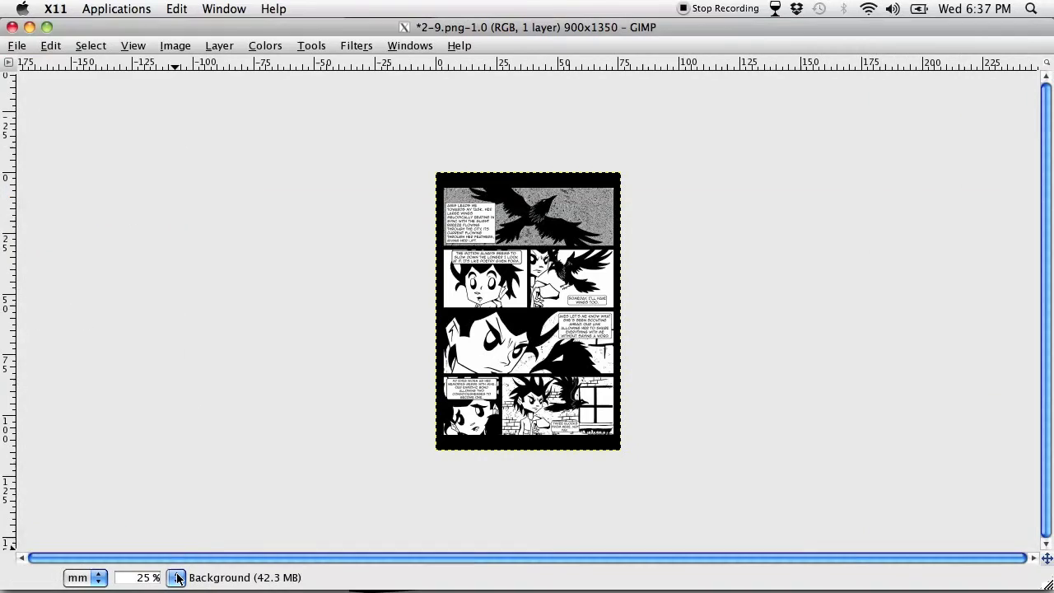
Magnify the comic page to 800%, and briefly show the toolbox and docks before hiding them again
{"action": "left_click", "coordinate": [177, 577]}
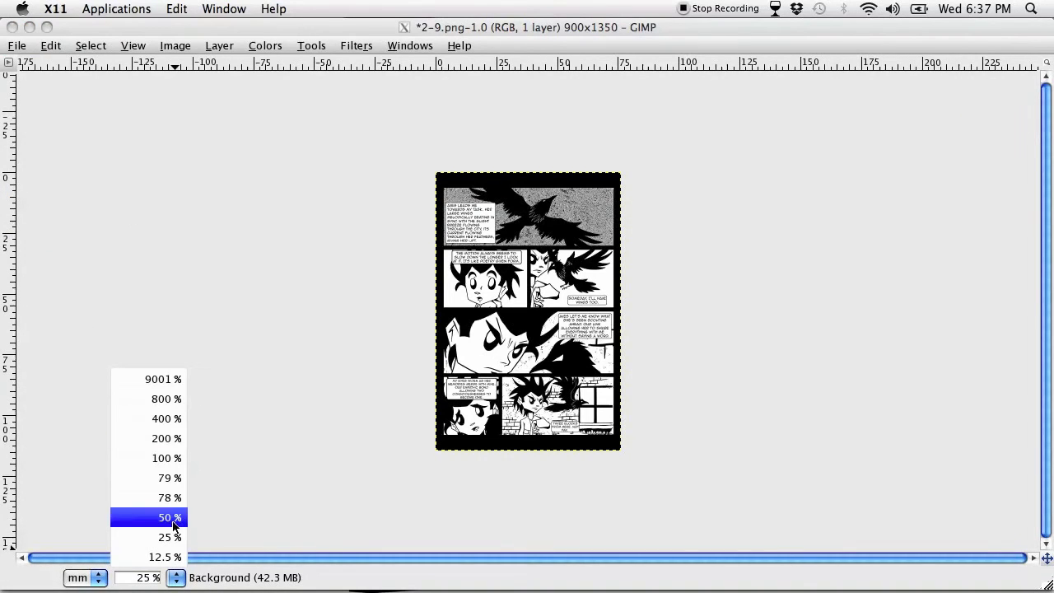
{"action": "left_click", "coordinate": [164, 400]}
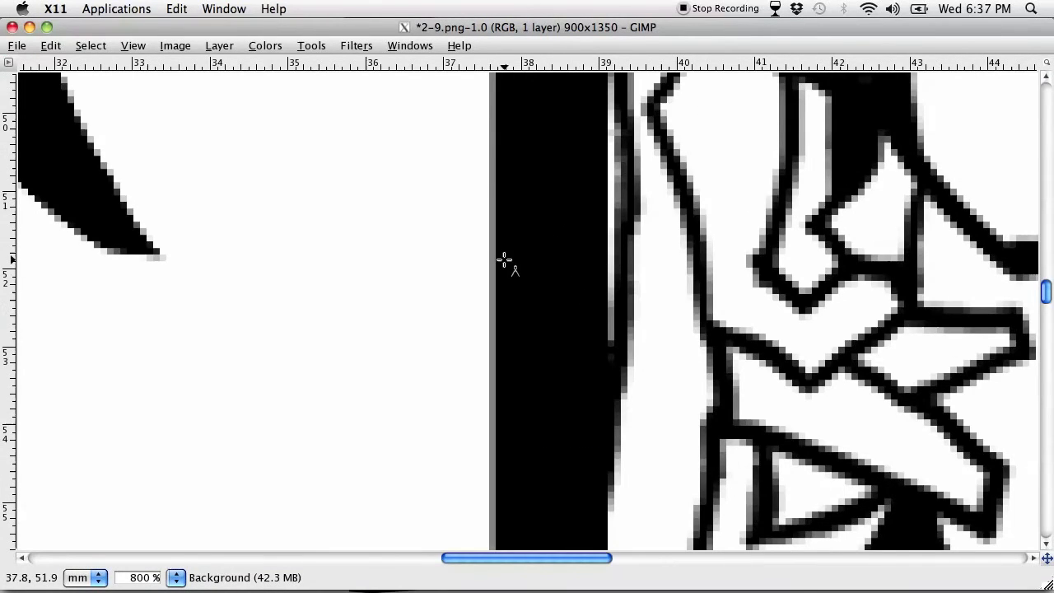
{"action": "key", "text": "Tab"}
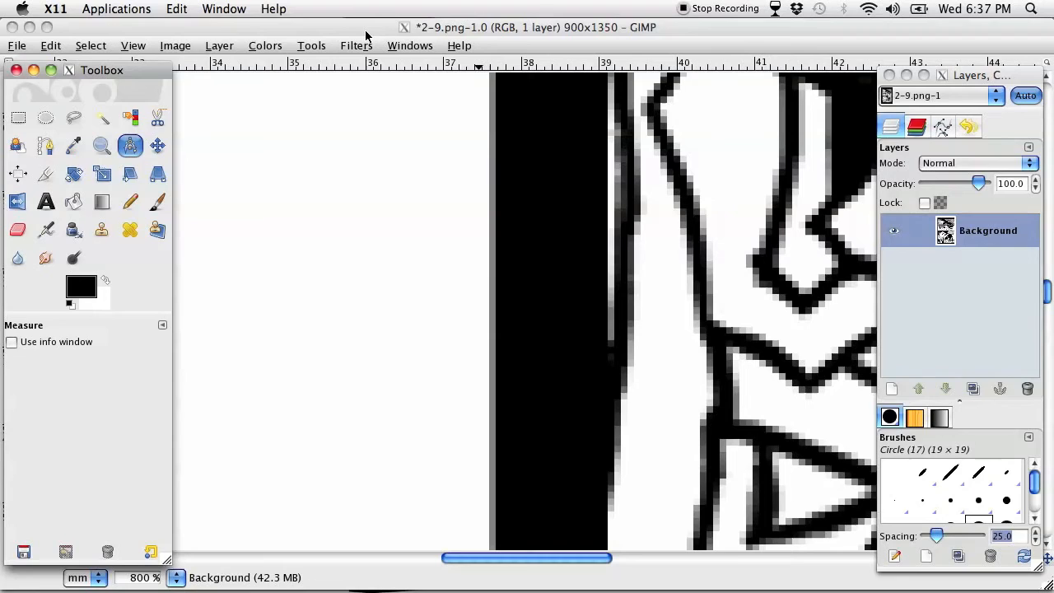
{"action": "key", "text": "Tab"}
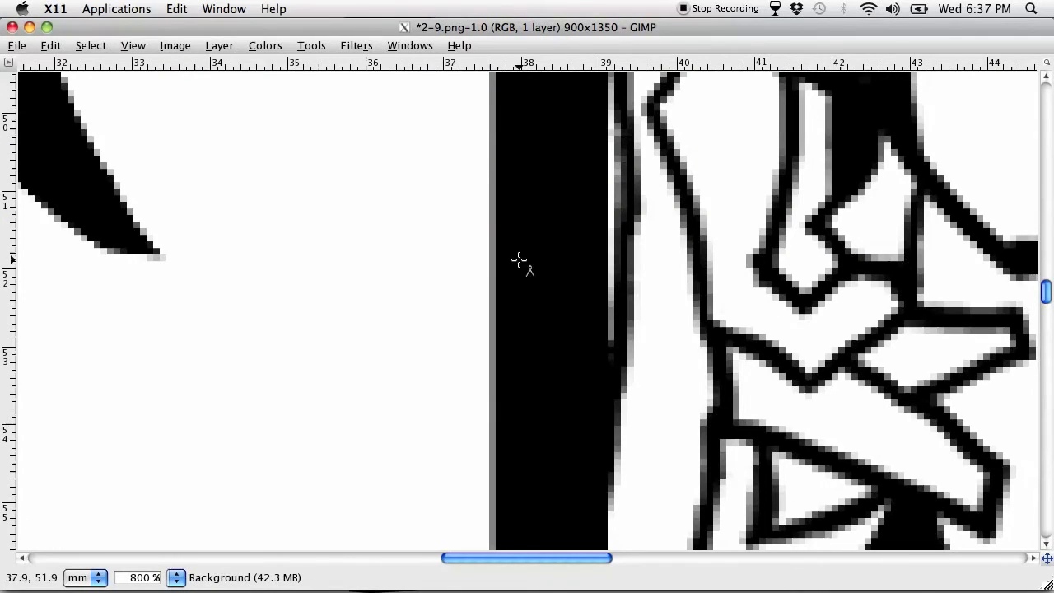
Sample black from the panel border, try a freehand Pencil stroke on the white area beside it, and undo the stroke
{"action": "key", "text": "o"}
{"action": "key", "text": "p"}
{"action": "key", "text": "m"}
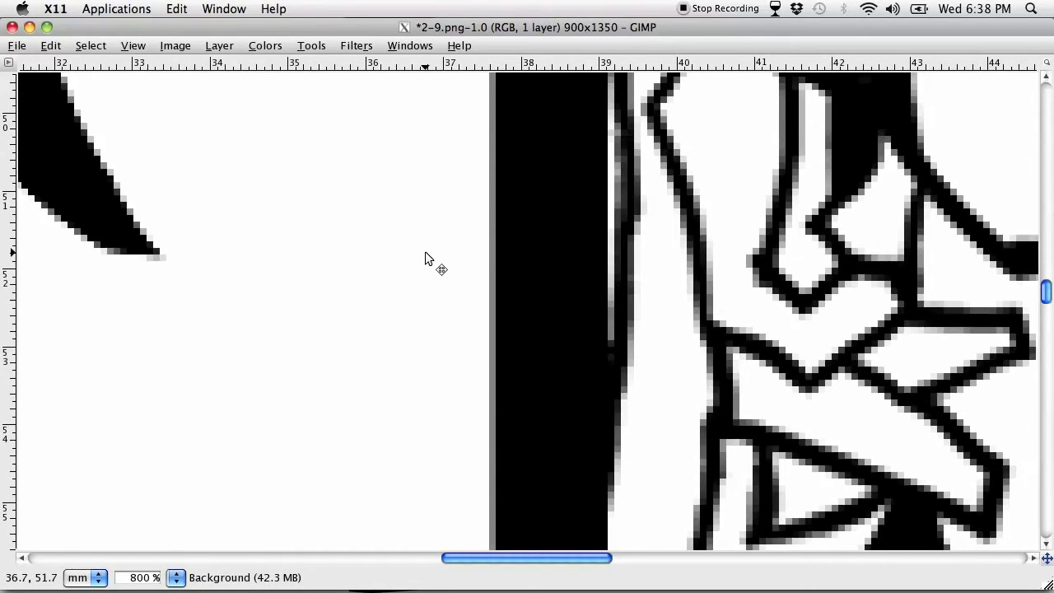
{"action": "key", "text": "o"}
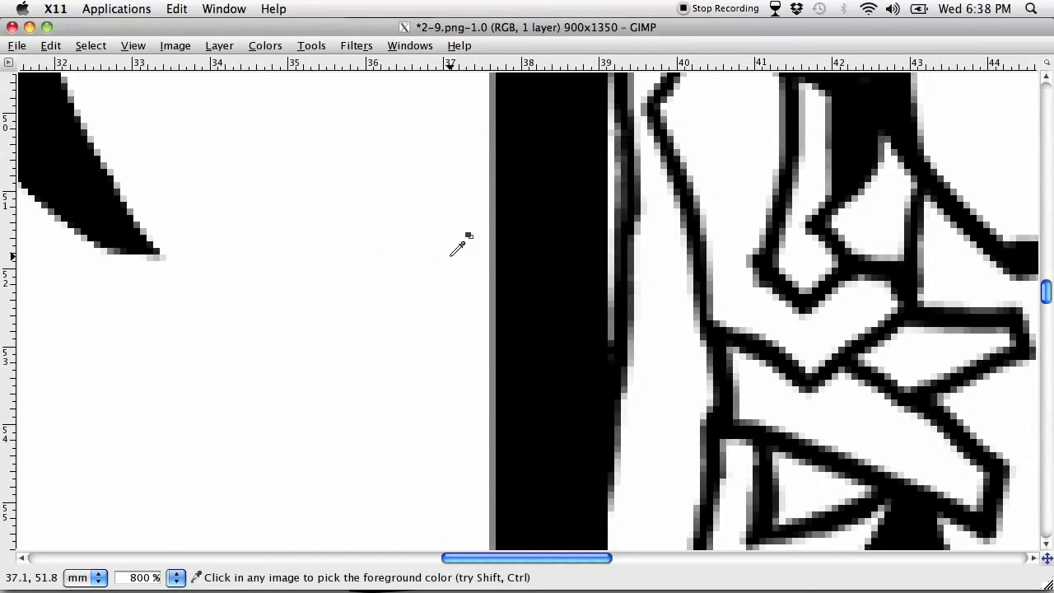
{"action": "left_click", "coordinate": [548, 232]}
{"action": "key", "text": "n"}
{"action": "mouse_move", "coordinate": [370, 197]}
{"action": "left_mouse_down"}
{"action": "mouse_move", "coordinate": [385, 234]}
{"action": "mouse_move", "coordinate": [368, 262]}
{"action": "mouse_move", "coordinate": [373, 291]}
{"action": "mouse_move", "coordinate": [428, 364]}
{"action": "mouse_move", "coordinate": [409, 383]}
{"action": "mouse_move", "coordinate": [439, 429]}
{"action": "left_mouse_up"}
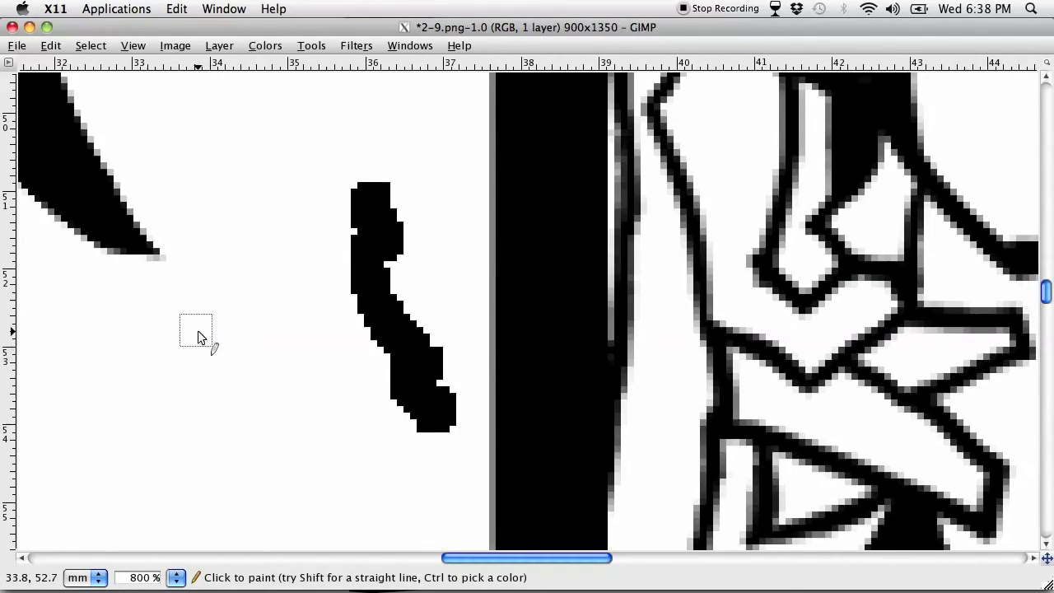
{"action": "key", "text": "ctrl+z"}
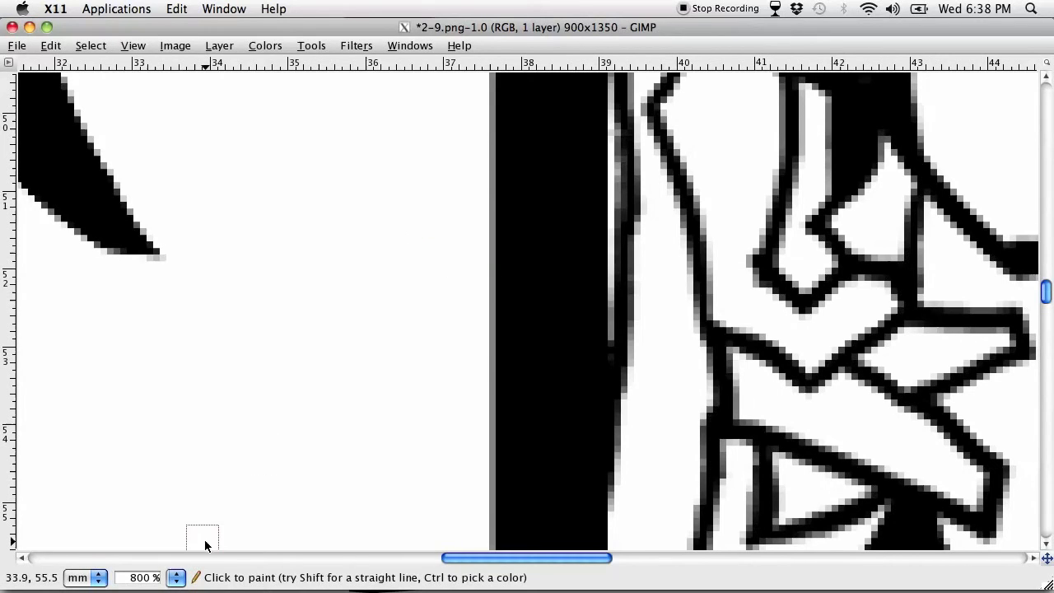
Set the page zoom to 100%, and restore the image window to its smaller size with the toolbox and docks shown
{"action": "left_click", "coordinate": [176, 577]}
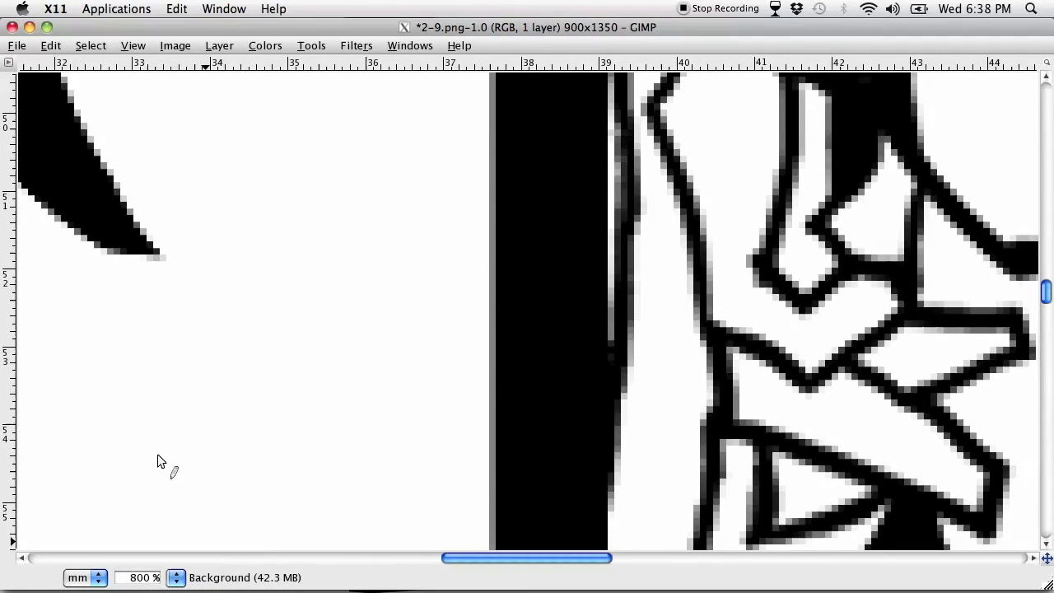
{"action": "left_click", "coordinate": [159, 458]}
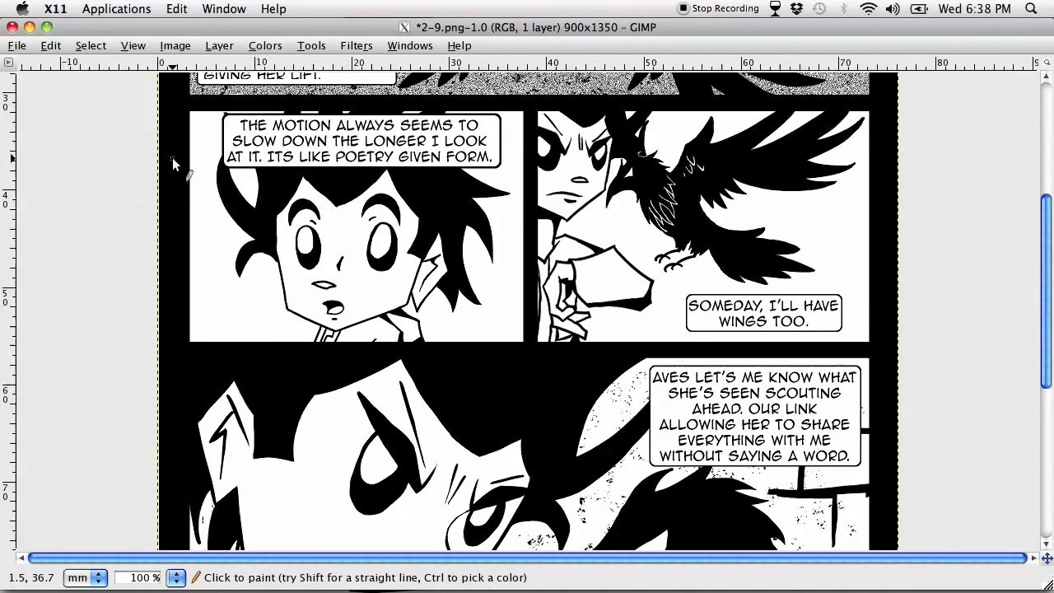
{"action": "key", "text": "Tab"}
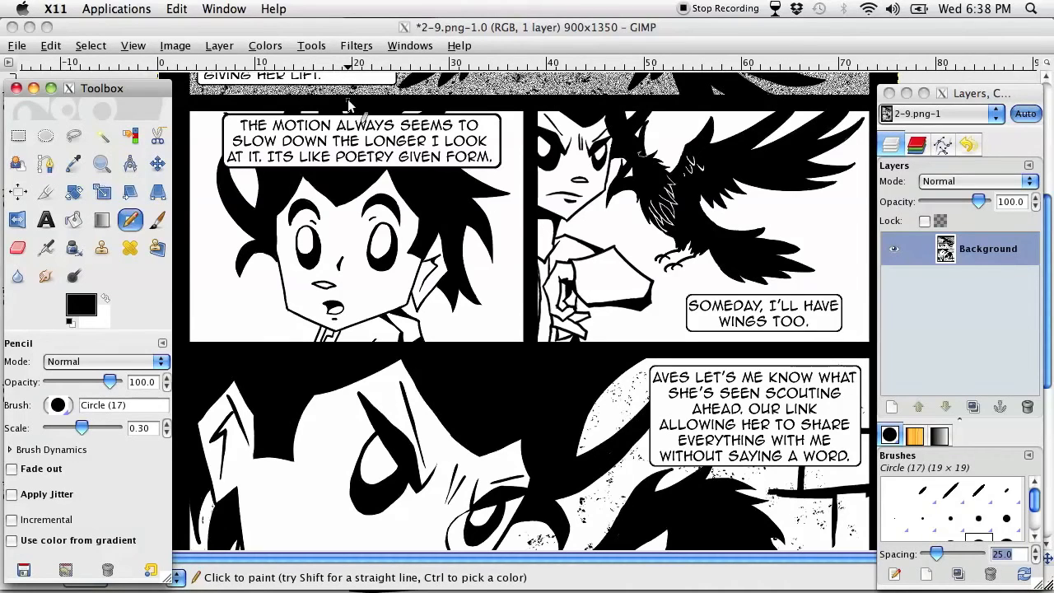
{"action": "left_click", "coordinate": [47, 28]}
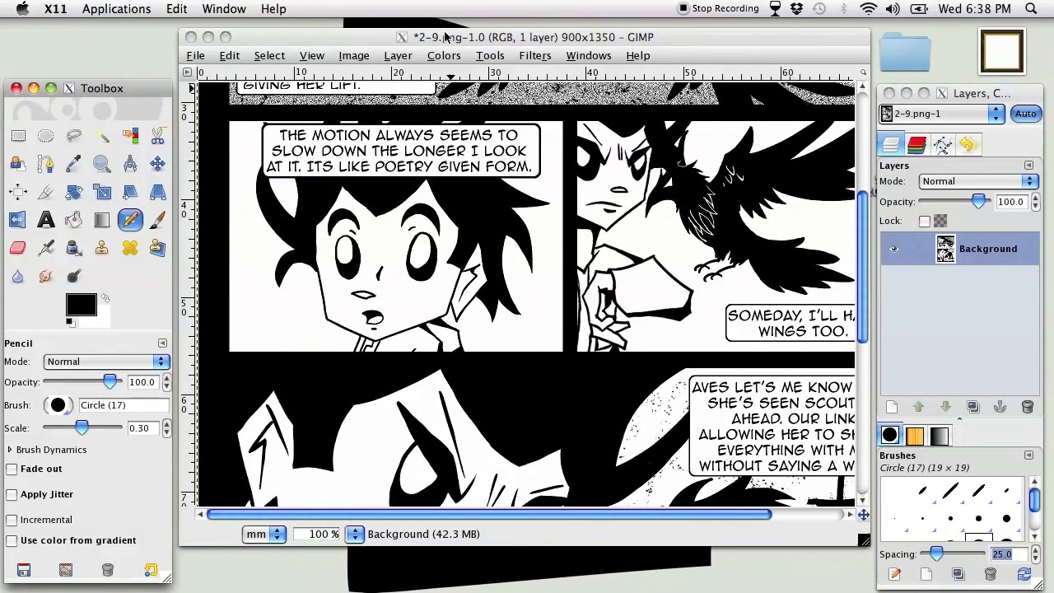
Reposition the image window, and move the toolbox and Layers dock up so they line up beside it
{"action": "left_click_drag", "start_coordinate": [445, 37], "coordinate": [444, 48]}
{"action": "left_click_drag", "start_coordinate": [134, 88], "coordinate": [132, 42]}
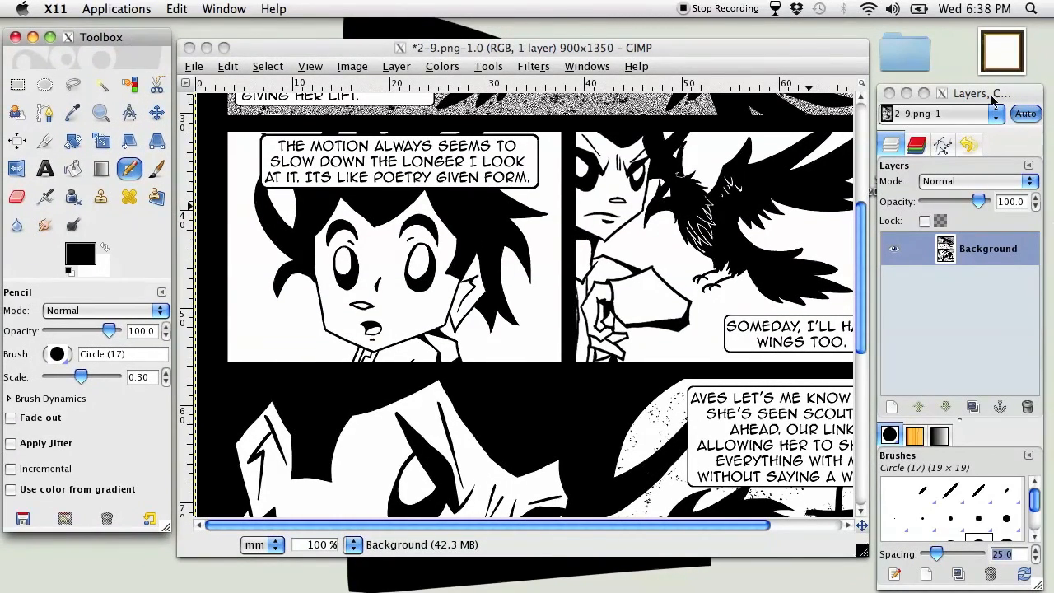
{"action": "left_click_drag", "start_coordinate": [991, 96], "coordinate": [991, 40]}
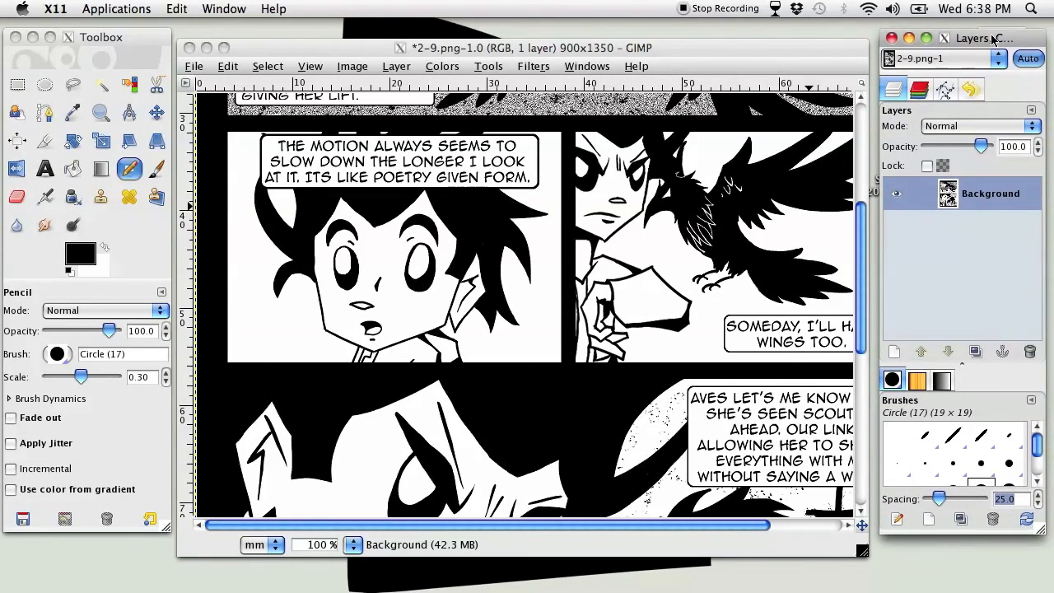